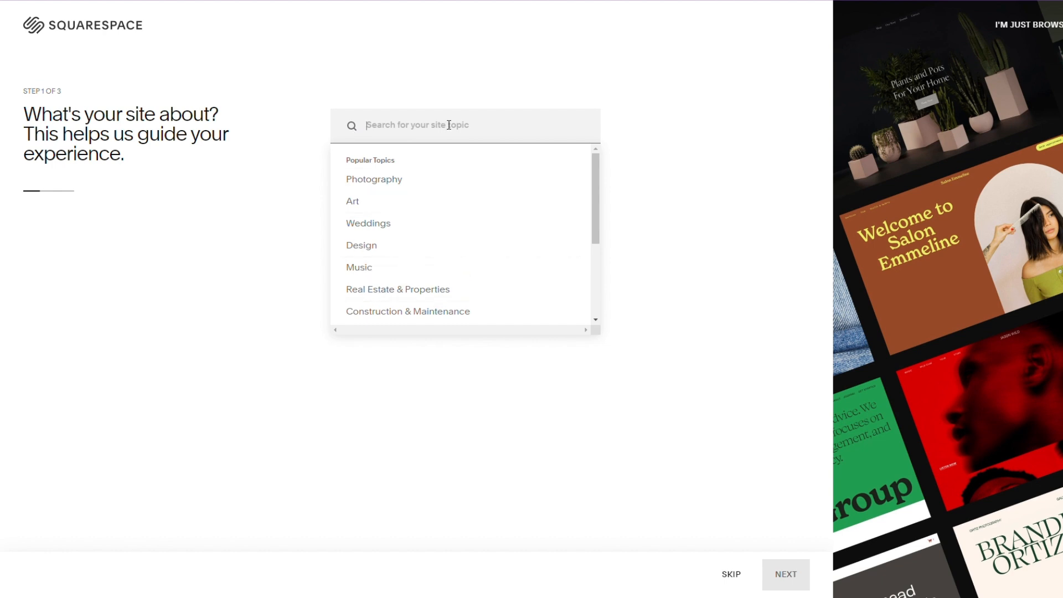
- Set the site topic to Fitness and continue to the website goals
text(fitness)
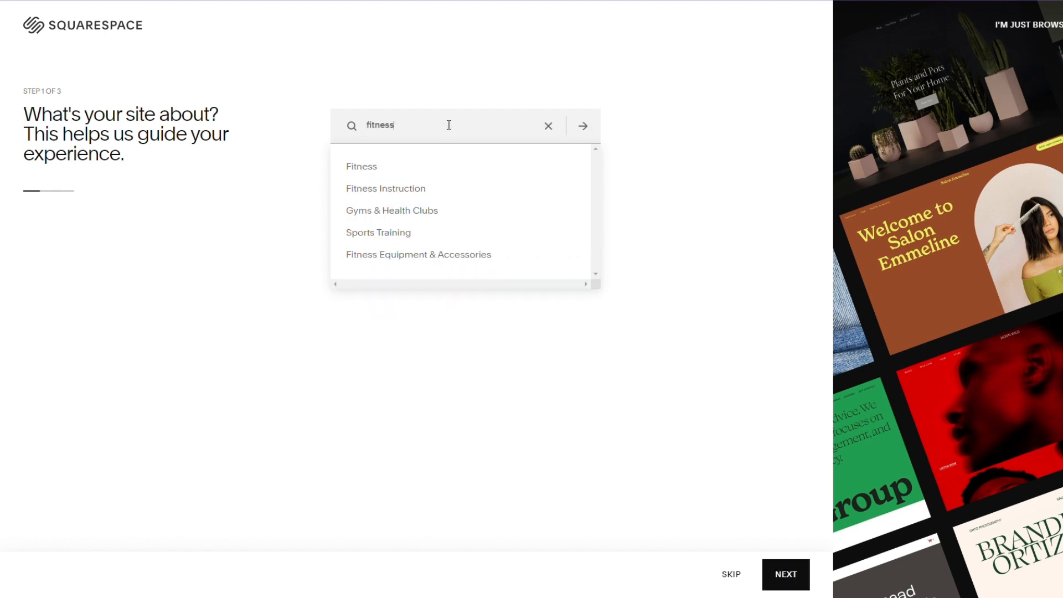
click(418, 167)
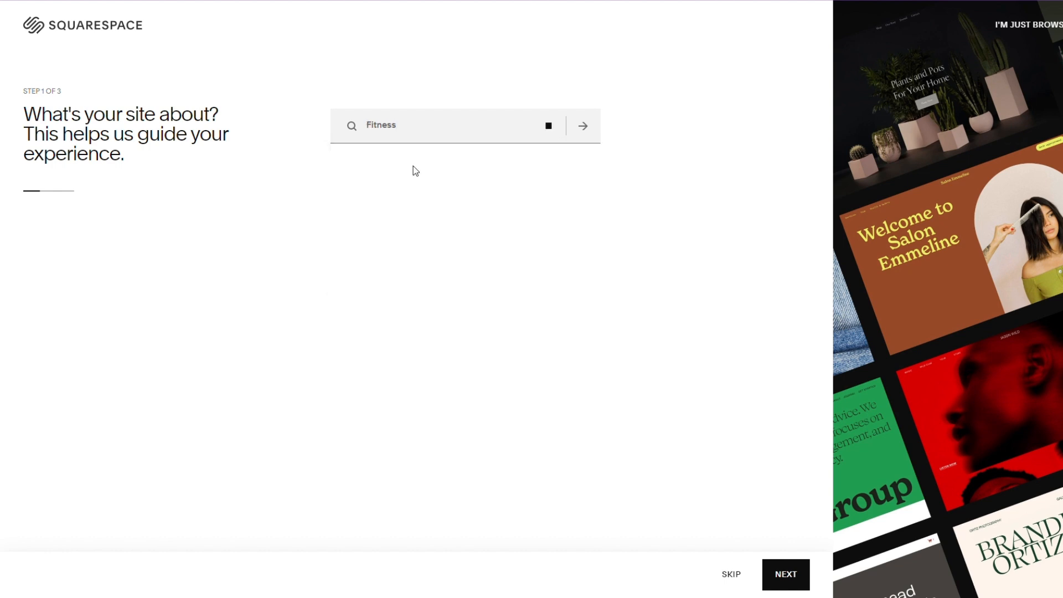
click(583, 126)
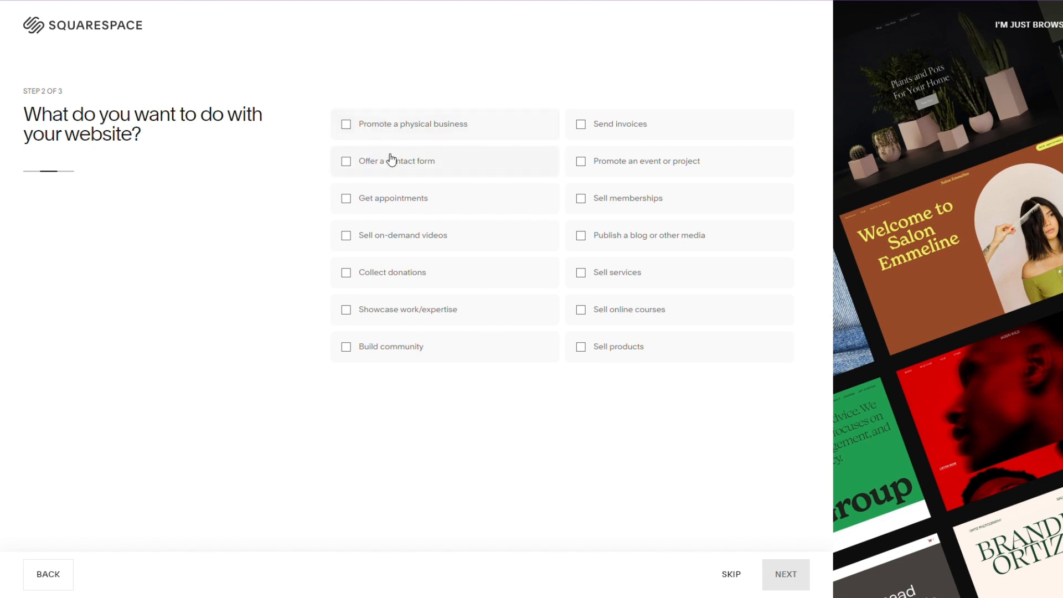
- Choose Get appointments, Build community, Sell on-demand videos, Sell online courses and Publish a blog or other media as website goals, and continue
click(425, 203)
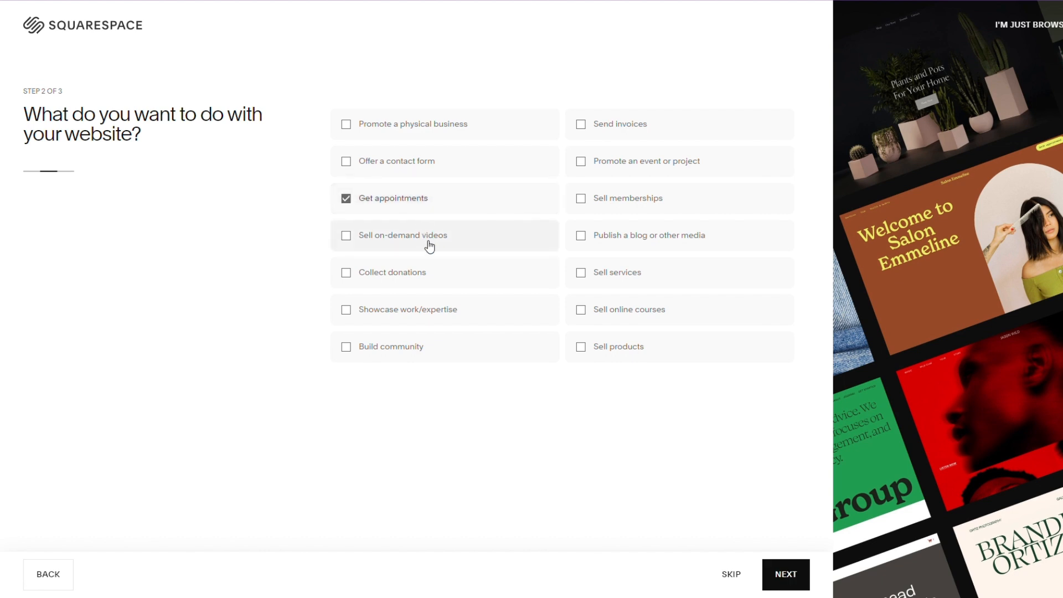
click(429, 354)
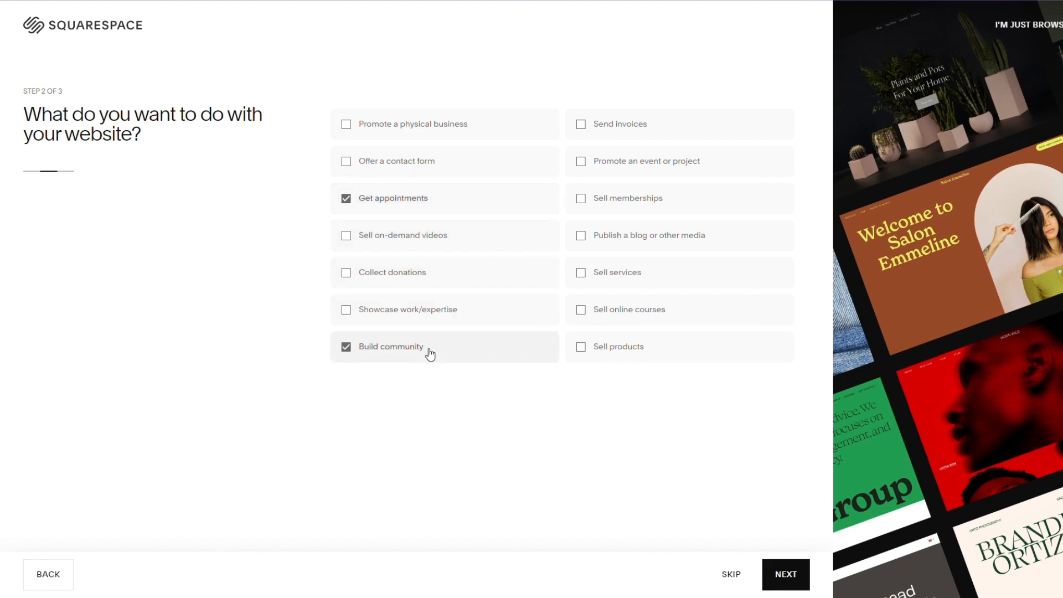
click(429, 235)
click(654, 314)
click(648, 242)
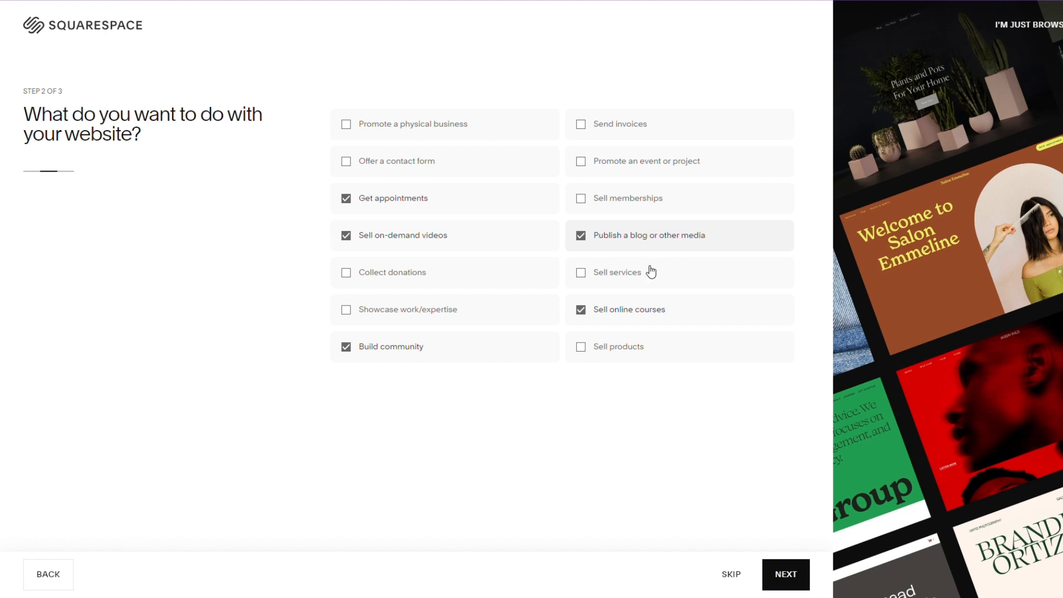
click(804, 578)
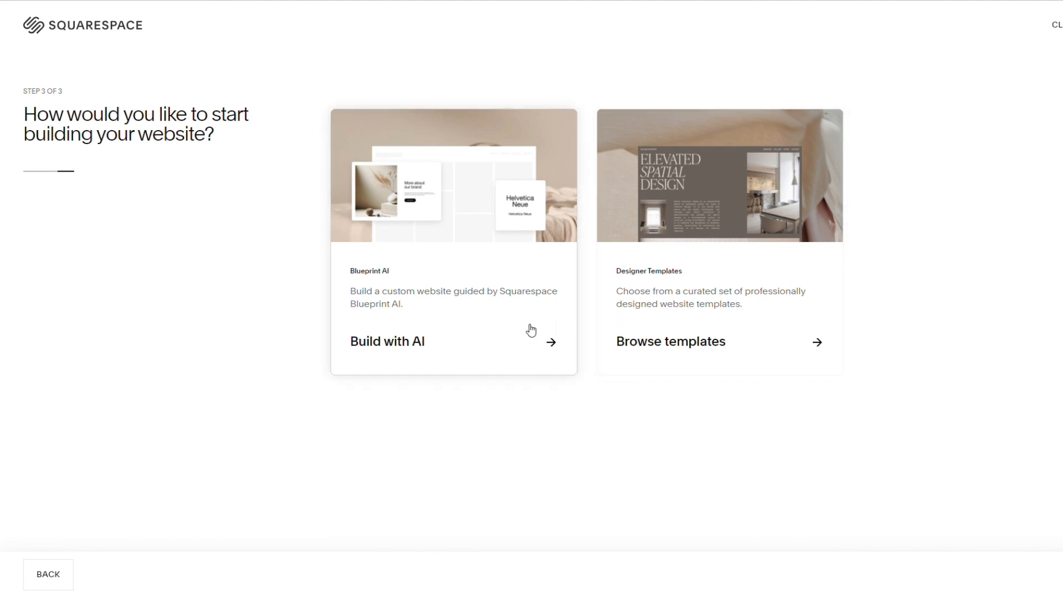
- Start a site build with Blueprint AI, using the site title Fresh Fitness and the Friendly brand personality
click(462, 347)
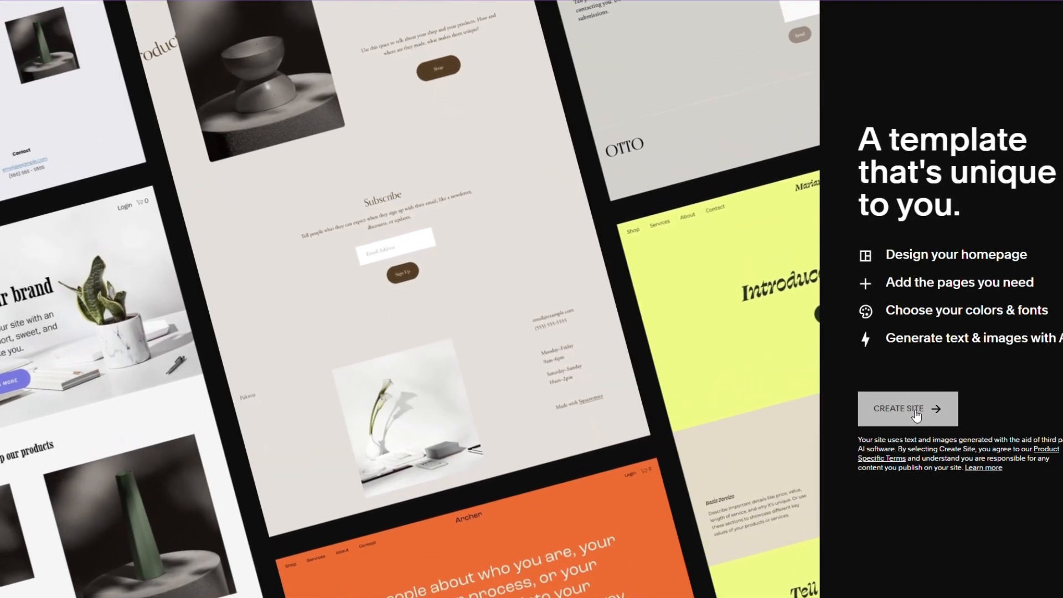
click(914, 415)
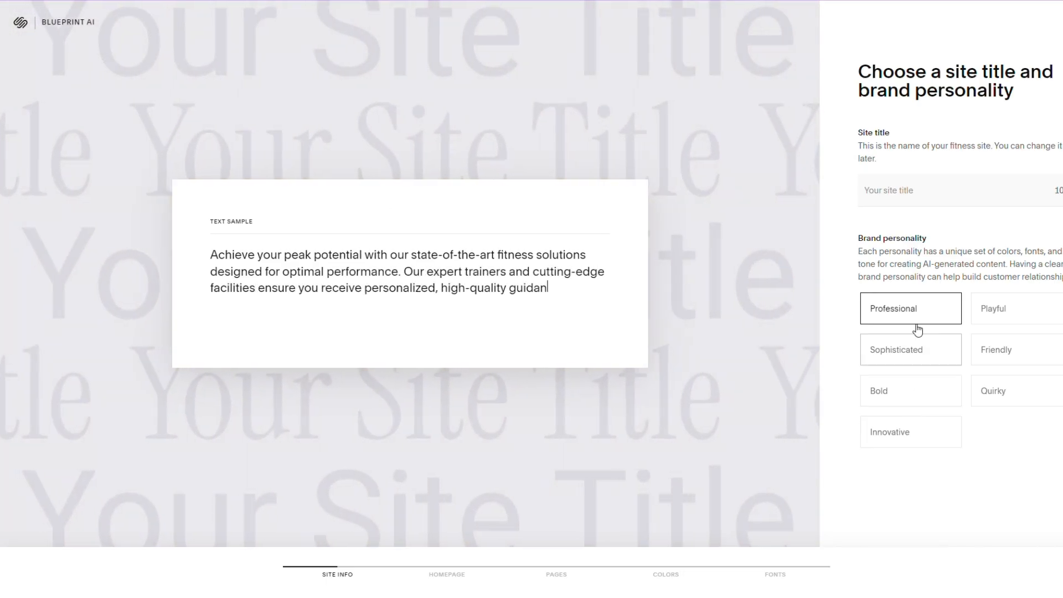
click(925, 198)
text(Fresh Fitness)
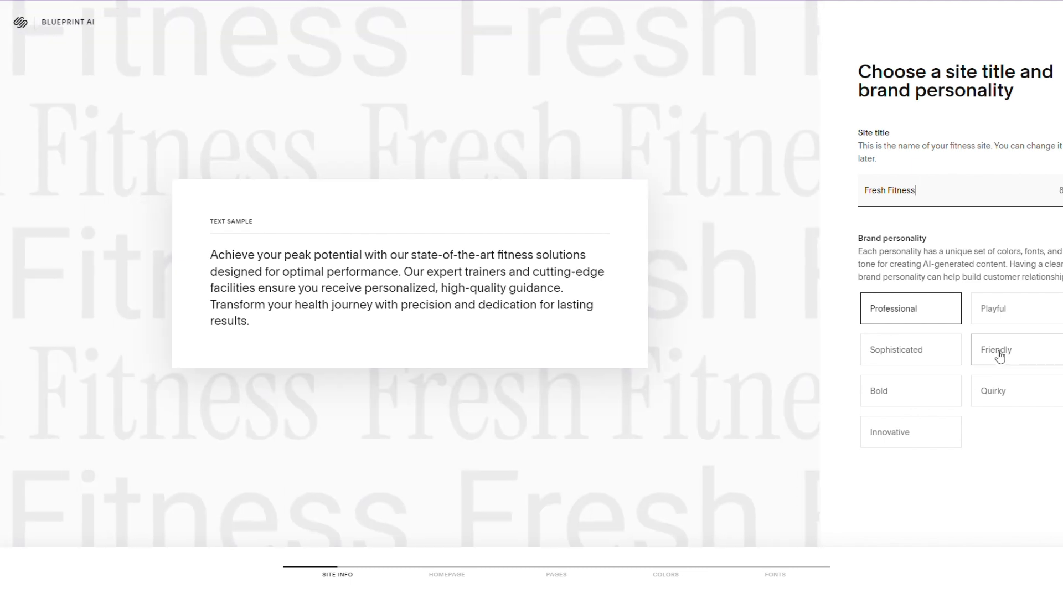
click(1012, 354)
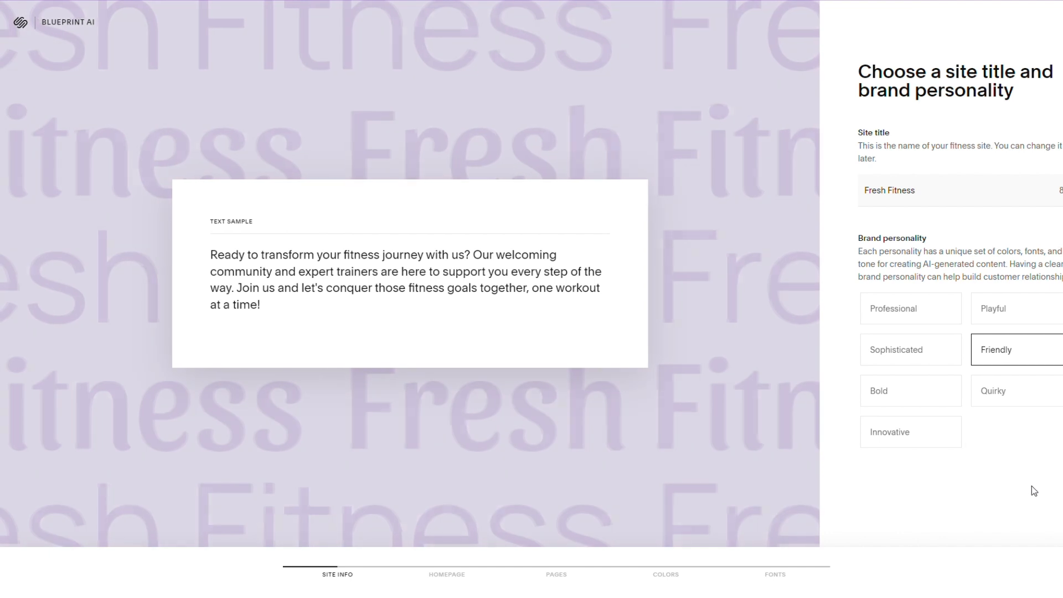
click(1031, 487)
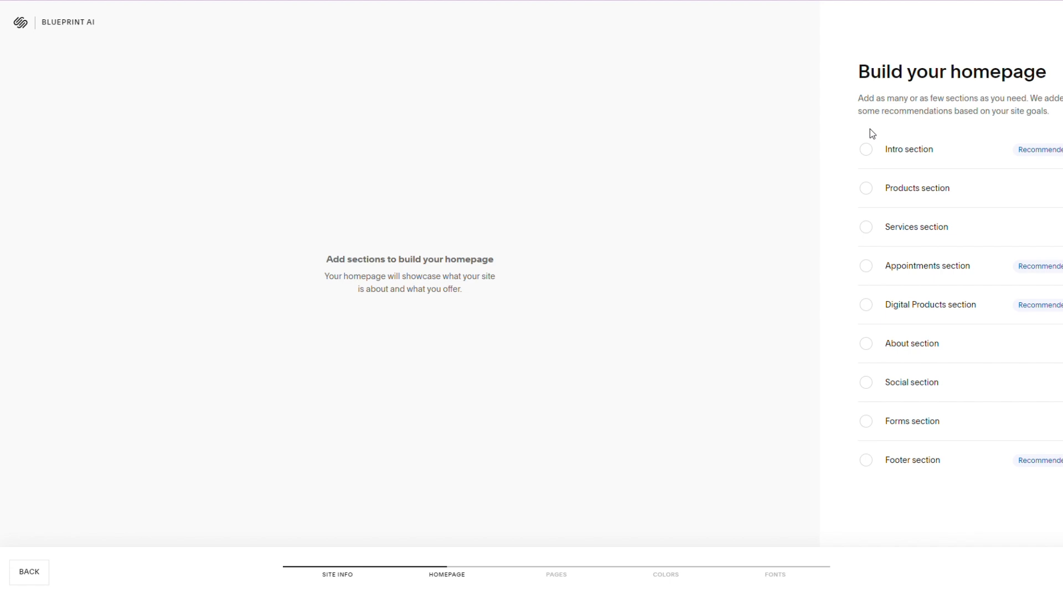
- Add the Intro, Footer, About, Social, Services and Appointments sections to the homepage and continue to the page selection
click(867, 150)
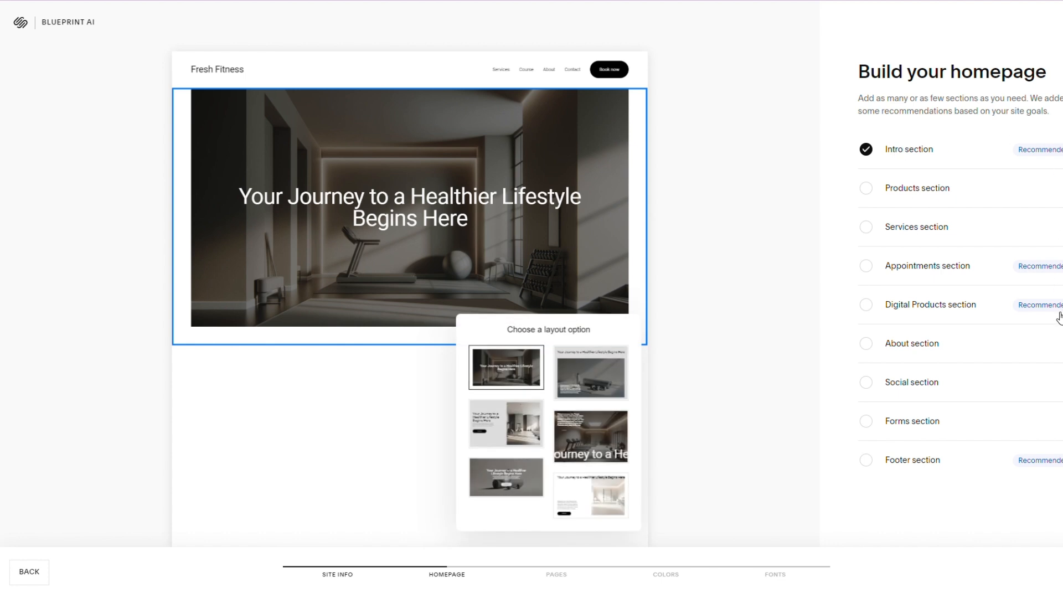
click(867, 461)
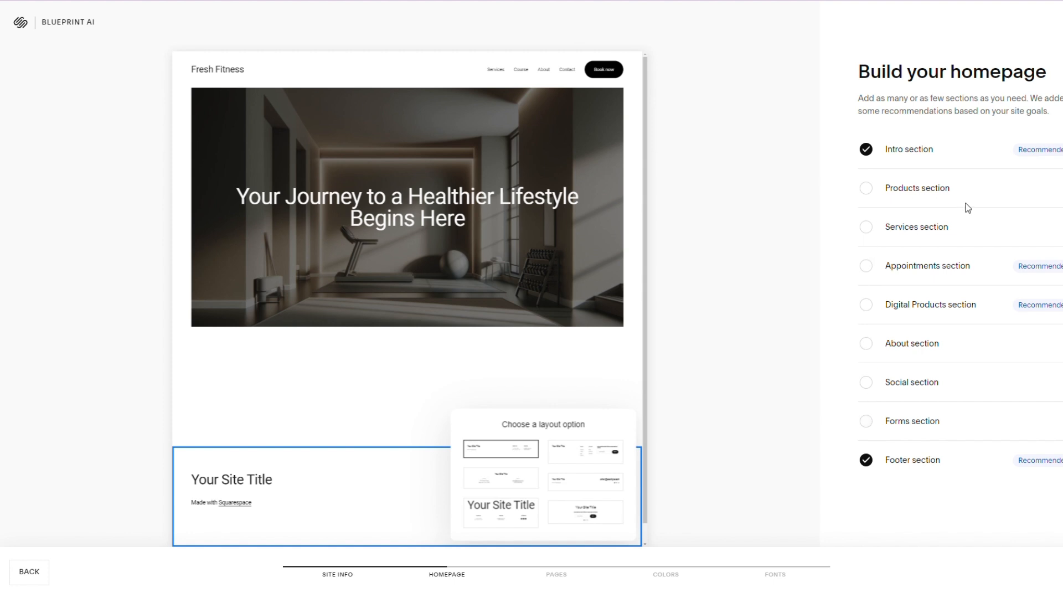
click(868, 346)
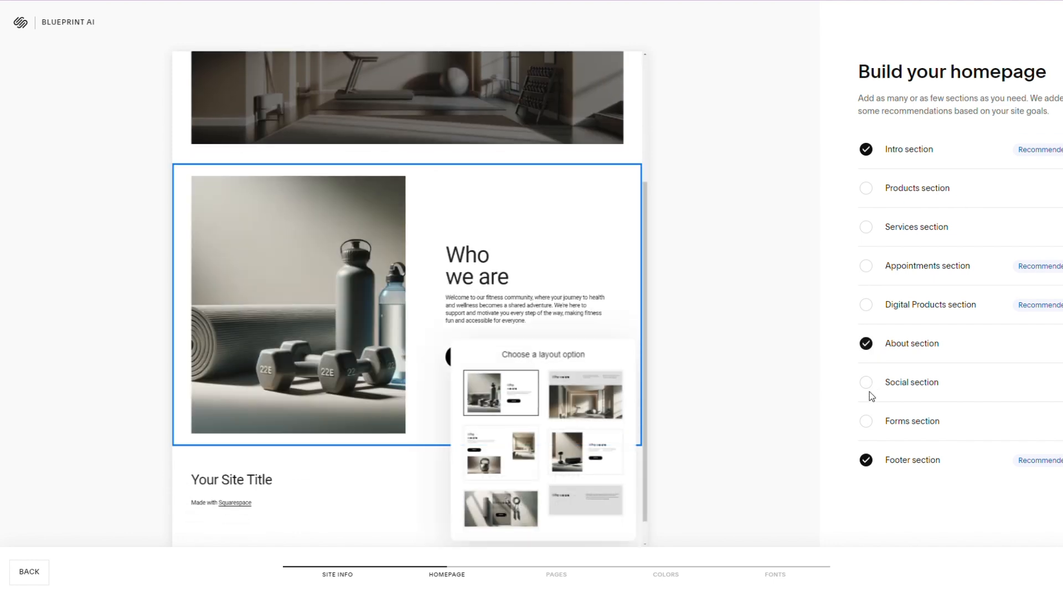
click(866, 383)
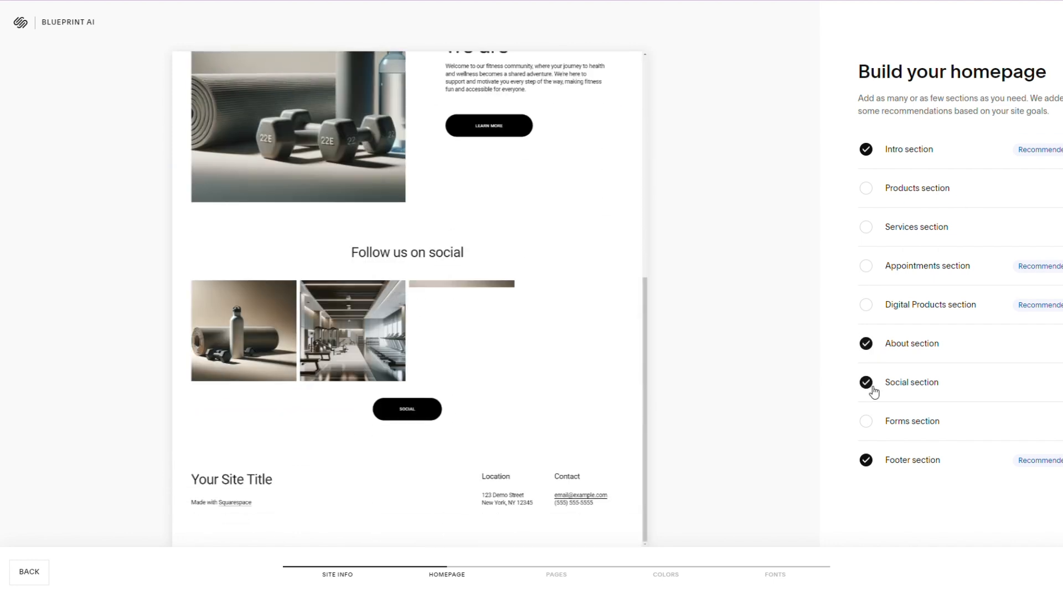
click(867, 227)
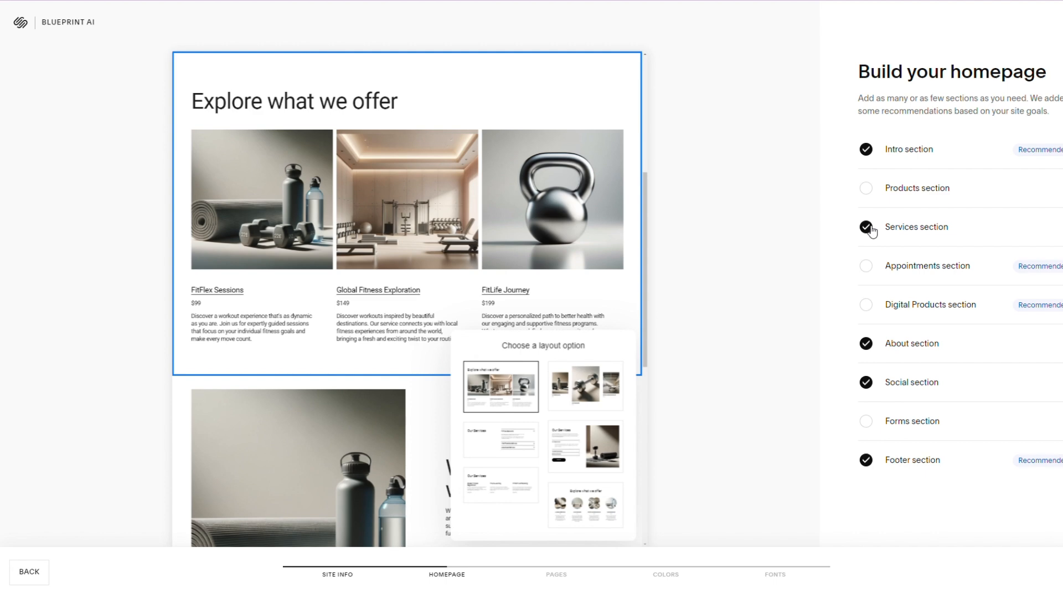
click(867, 266)
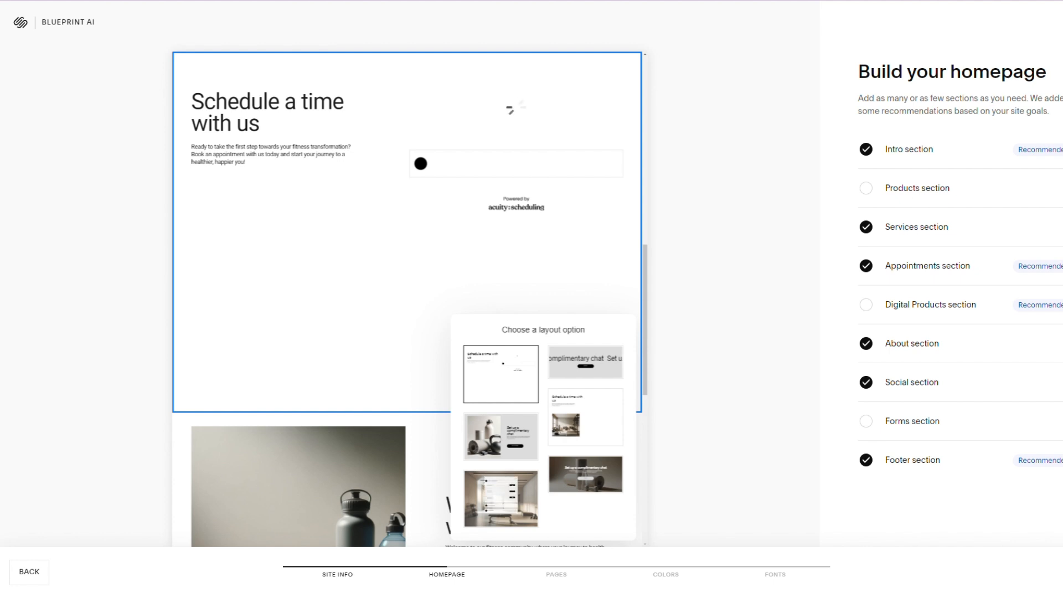
click(1062, 572)
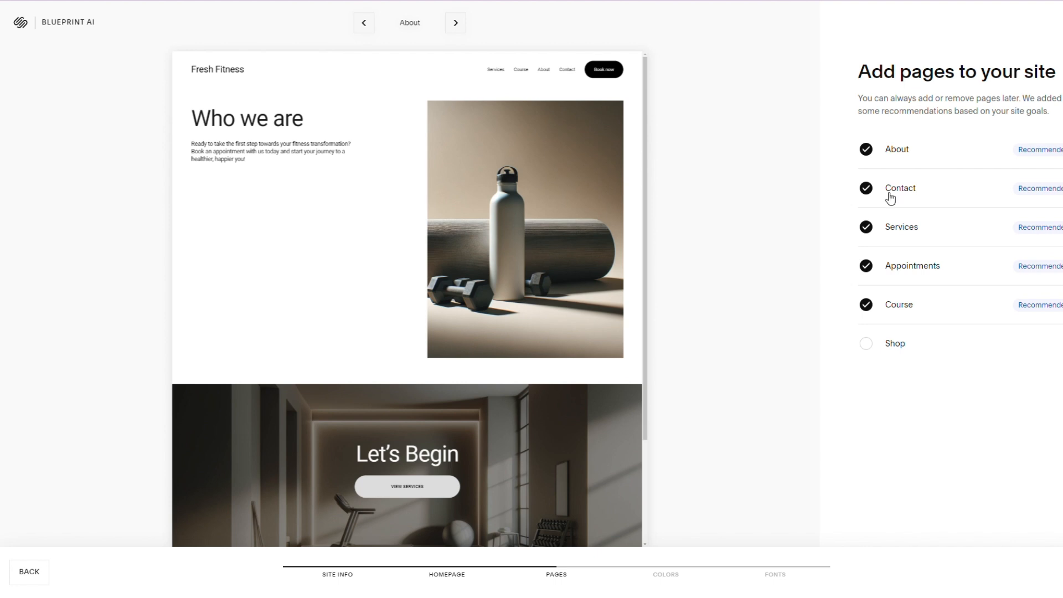
- Add a Shop page to the site alongside the recommended pages and continue to the color palettes
click(883, 349)
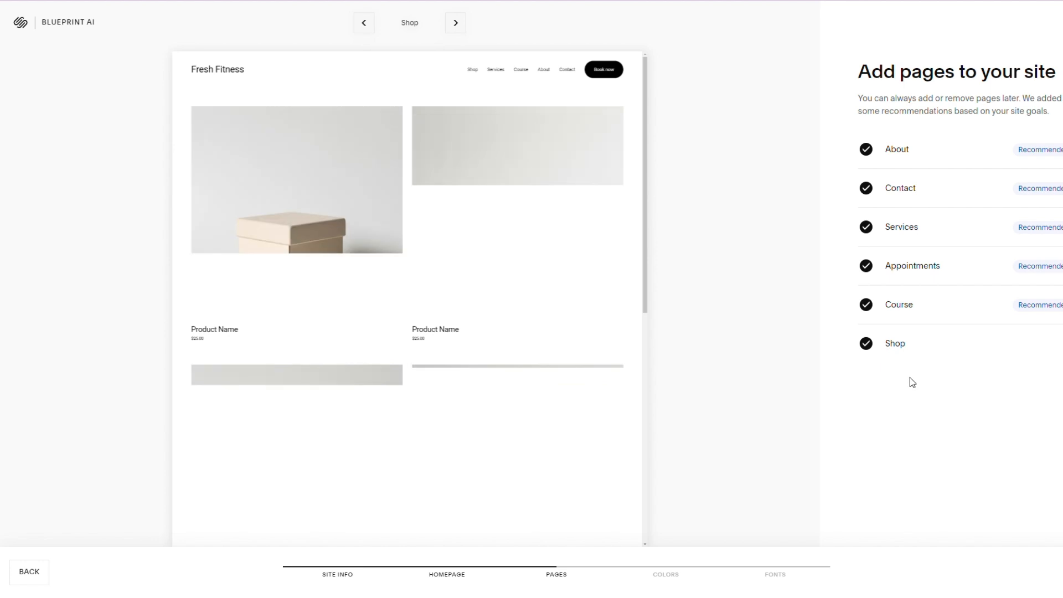
click(1058, 573)
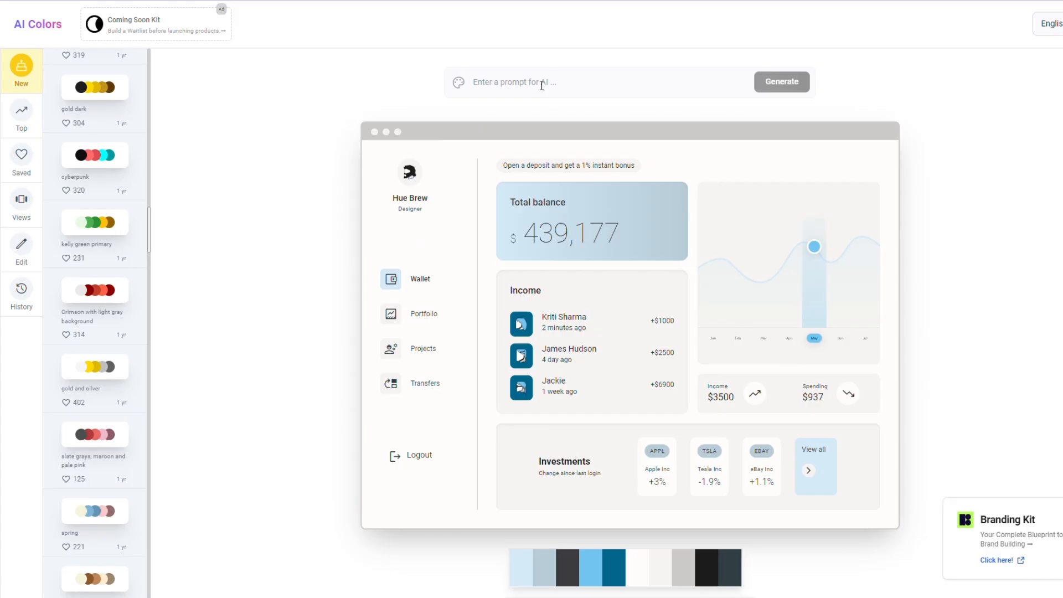
- In AI Colors, generate a palette from the suggested prompt Vibrant Green Leaves and Vines and choose the Dashboard preview
click(541, 83)
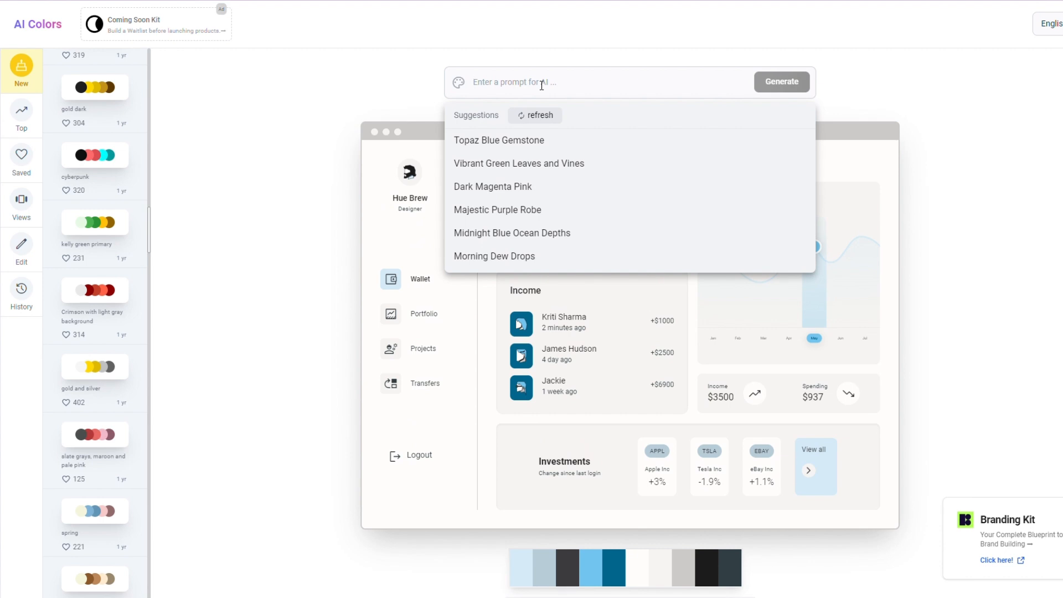
click(541, 162)
click(805, 83)
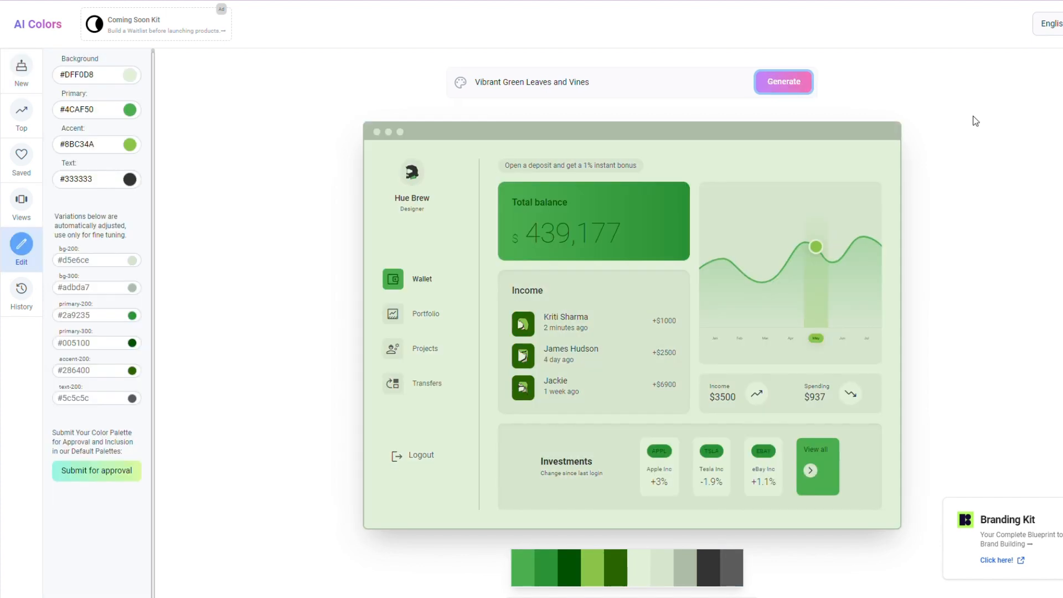
scroll(973, 116, down, 2)
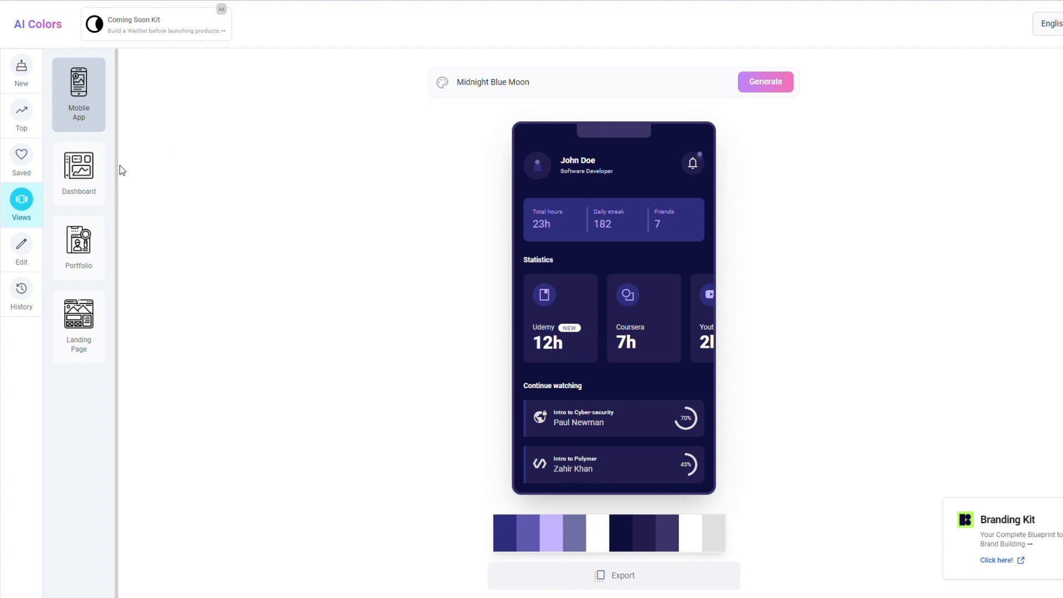
click(95, 183)
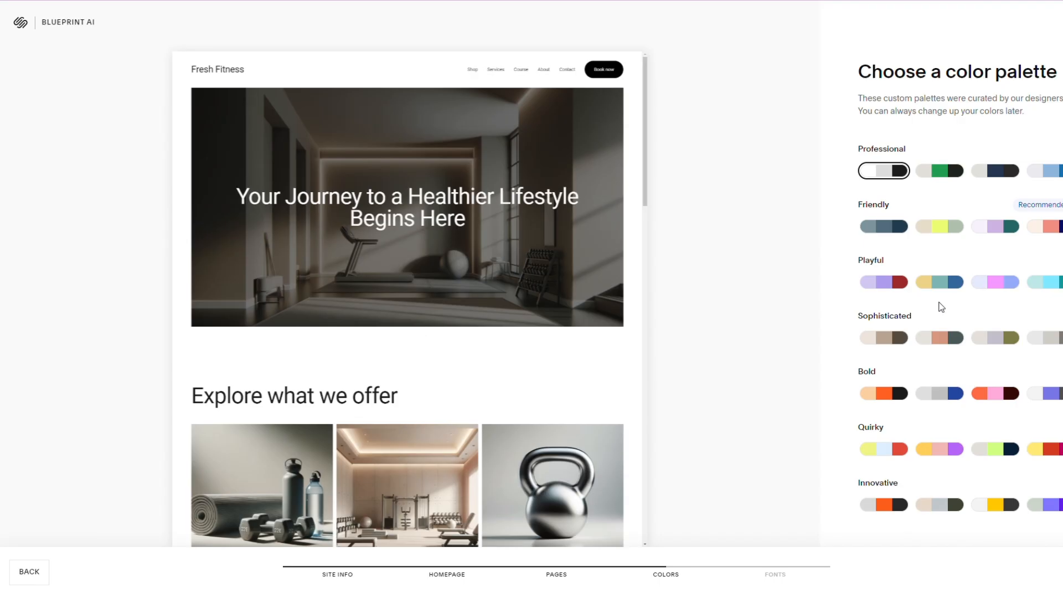
- In Squarespace Blueprint AI, try several Friendly and Professional palettes on the homepage, ending with the white, grey and black Professional one
click(880, 233)
click(945, 241)
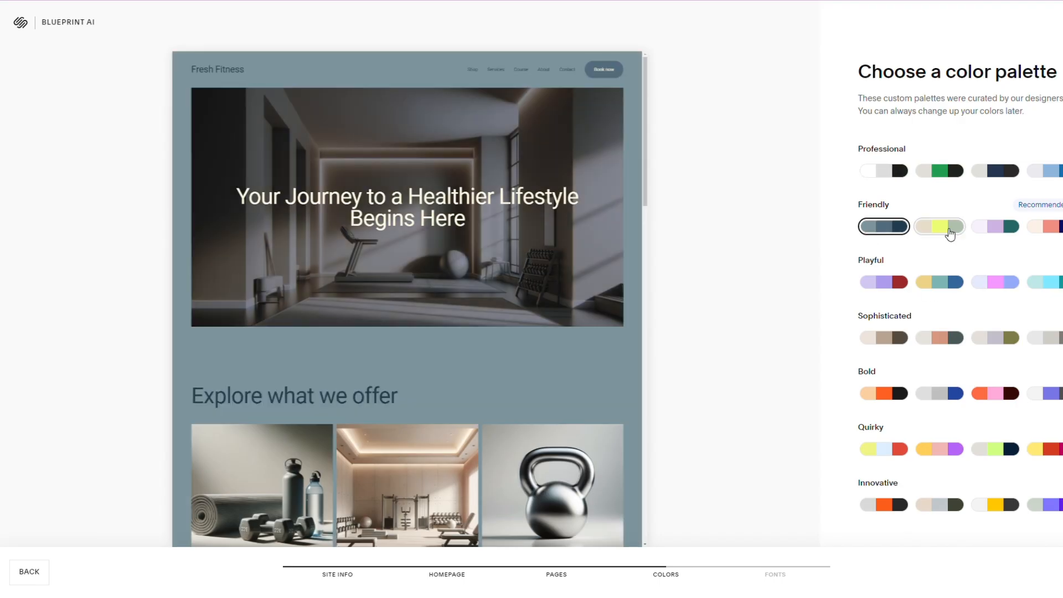
click(1006, 173)
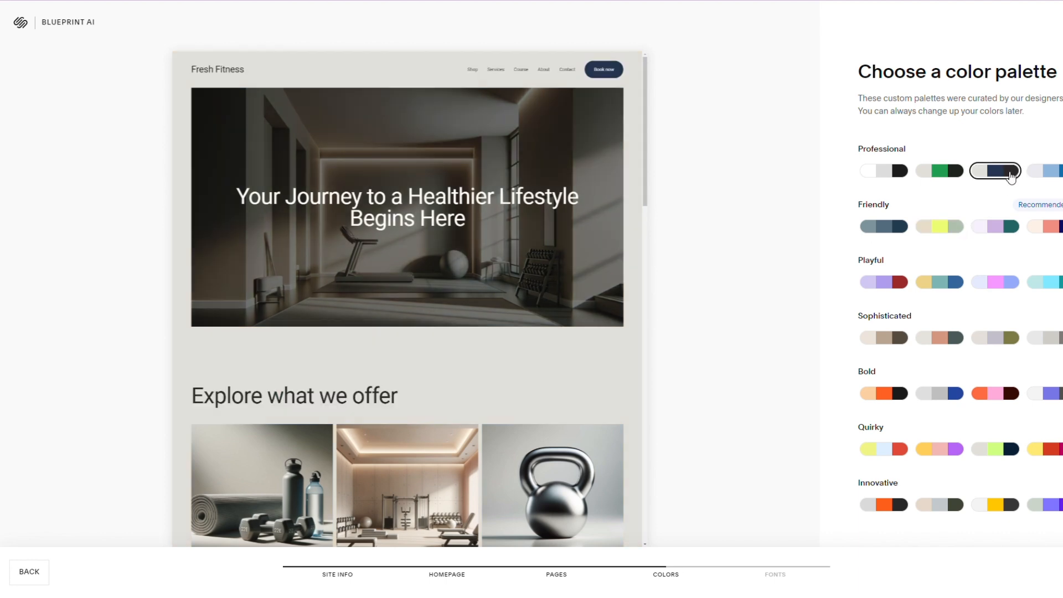
click(1059, 171)
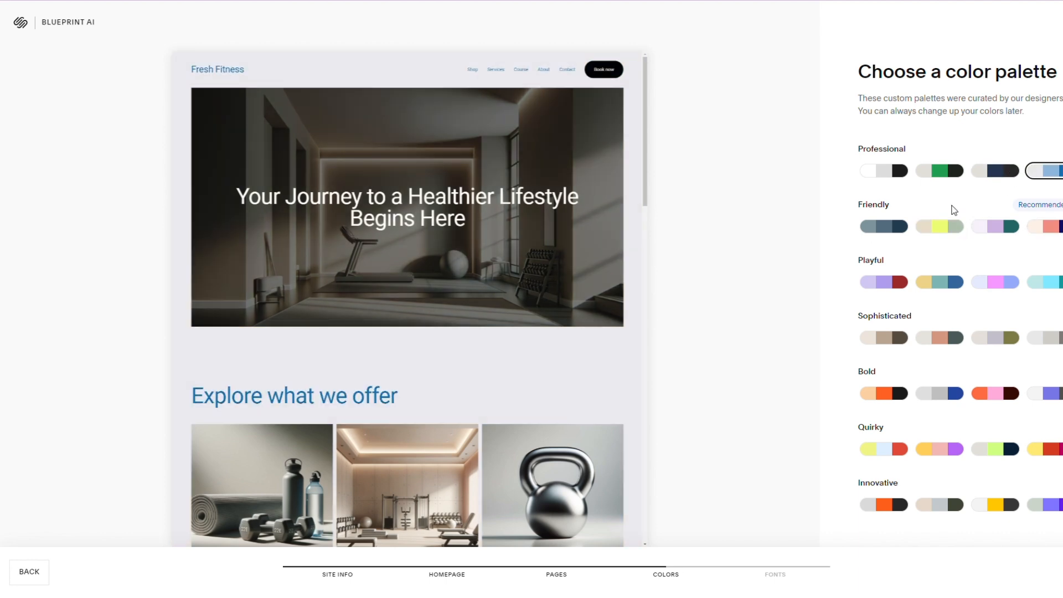
click(949, 173)
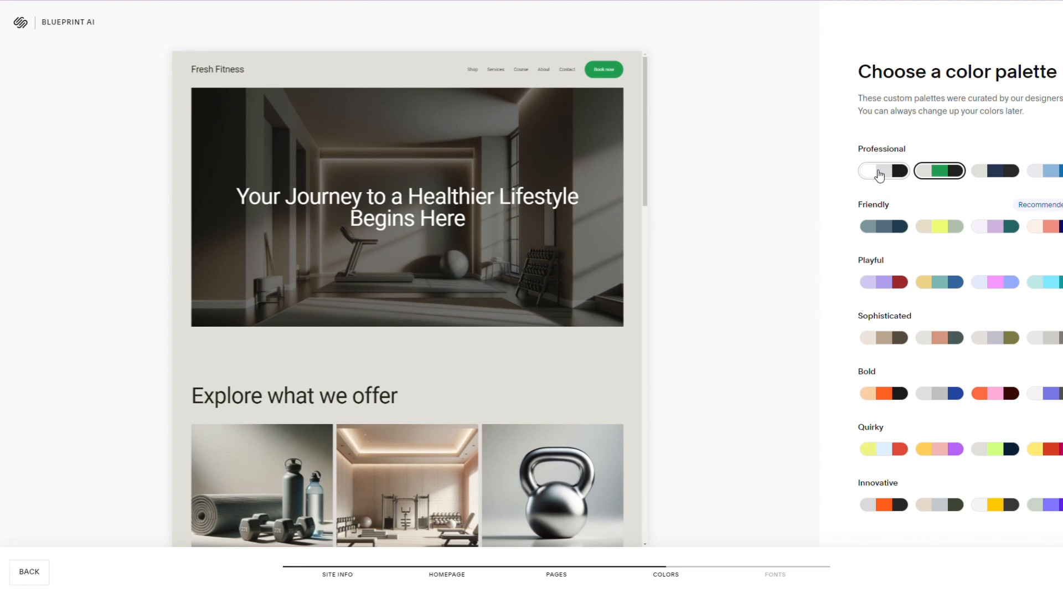
click(879, 173)
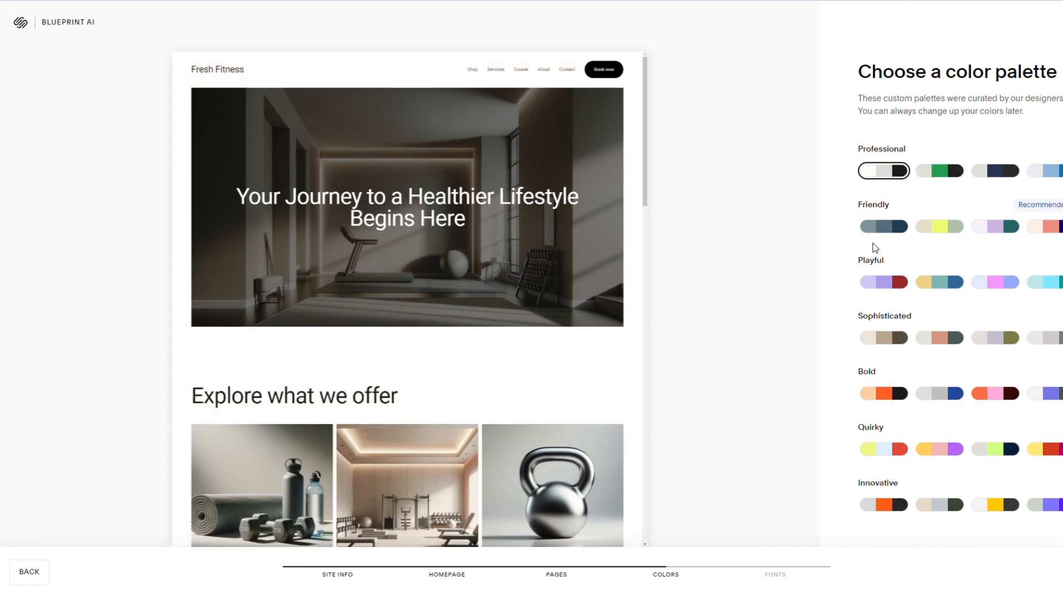
- Try several Playful, Sophisticated and Bold color palettes on the homepage, including the yellow-teal-blue, beige-brown and orange-pink ones
click(875, 289)
click(948, 285)
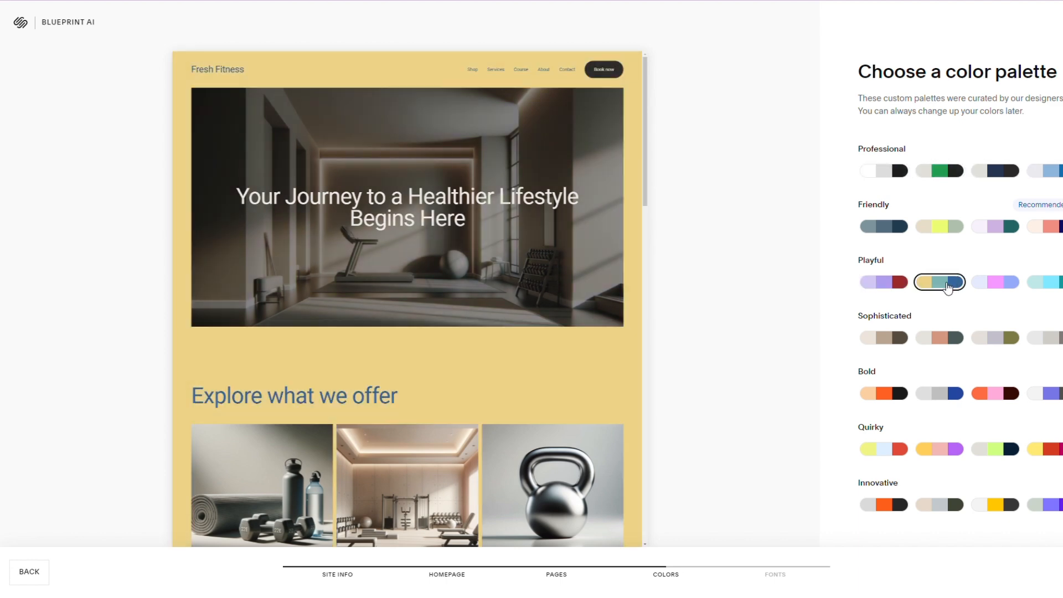
click(1013, 285)
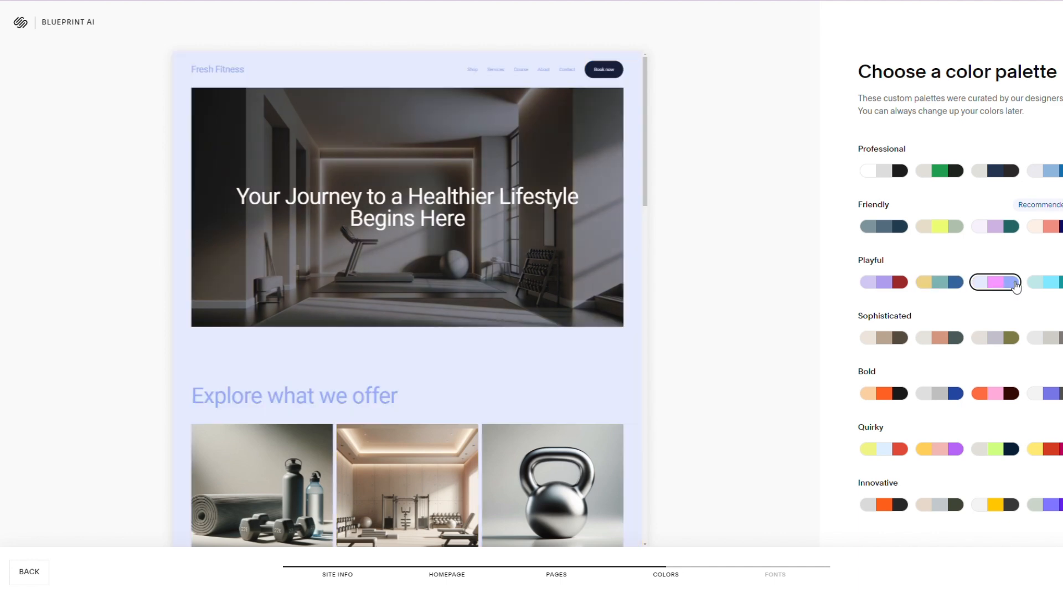
click(1013, 343)
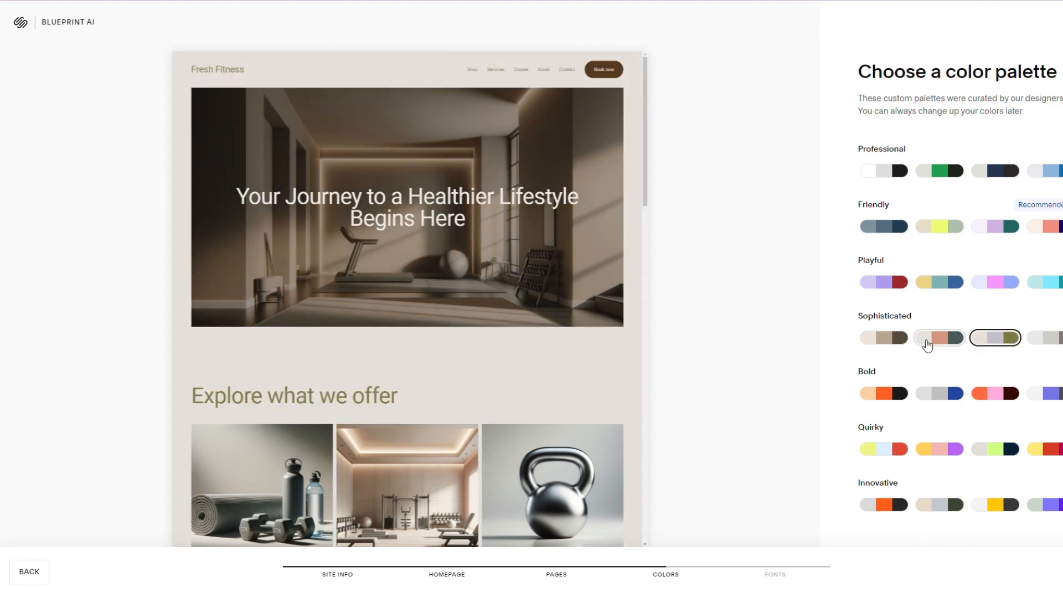
click(872, 342)
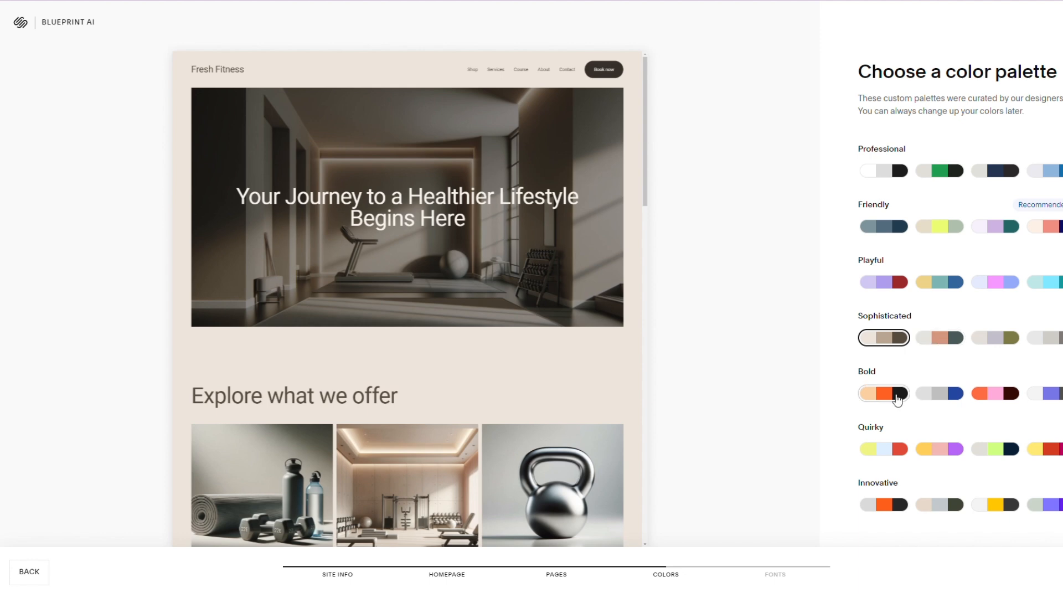
click(900, 395)
click(983, 396)
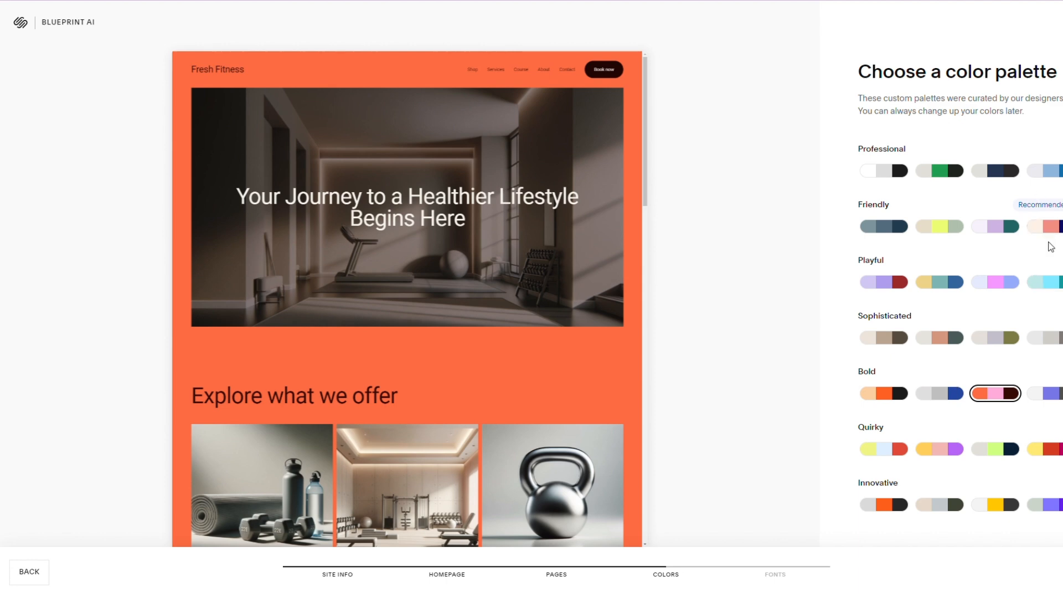
- Choose the light turquoise Playful palette, check it down the whole homepage and continue to the font pairings
click(1050, 282)
scroll(513, 330, down, 2)
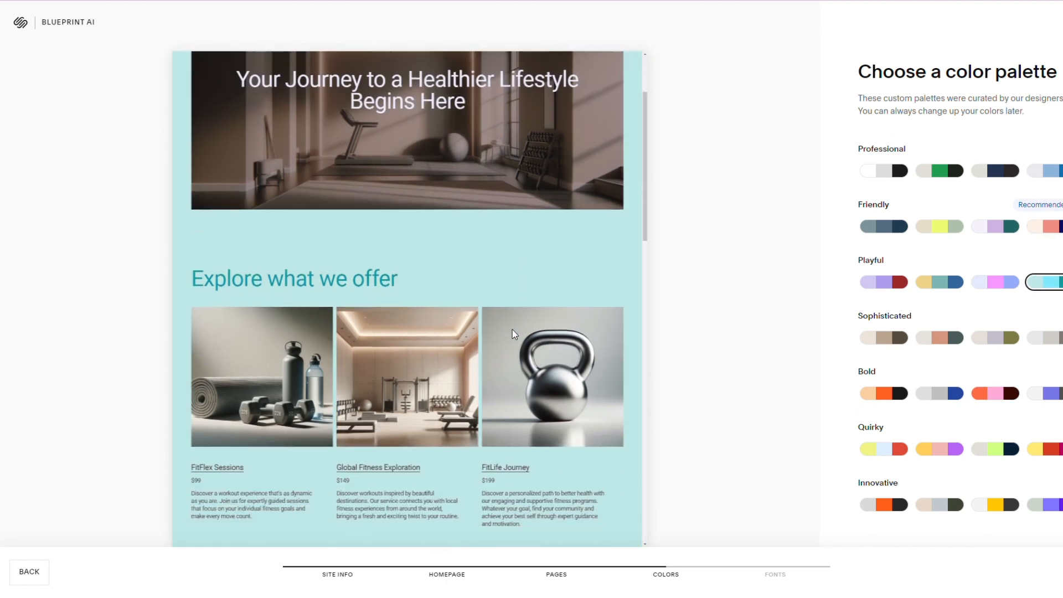
scroll(513, 330, down, 12)
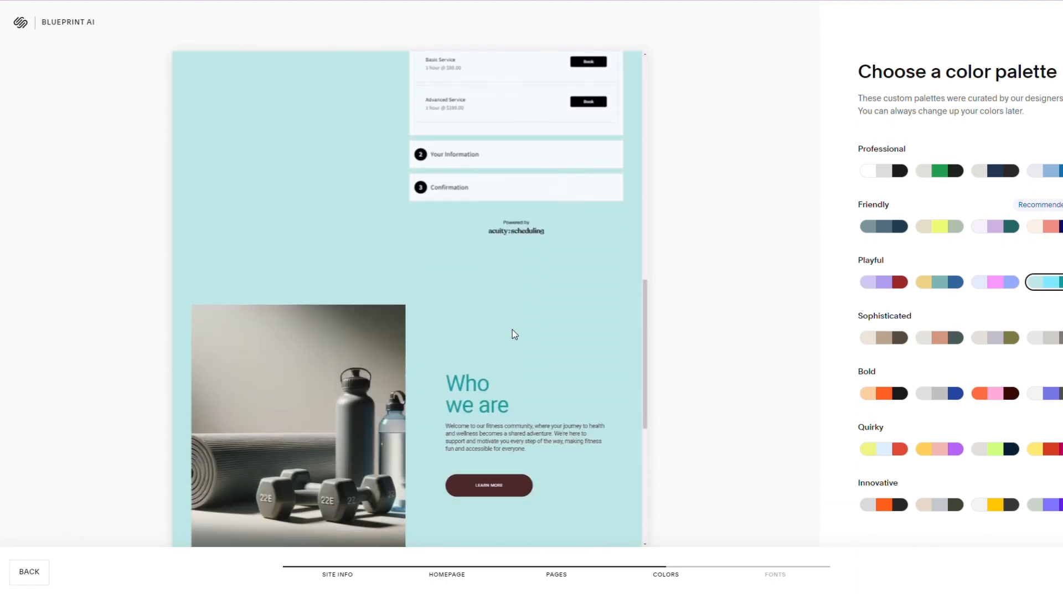
scroll(513, 334, down, 6)
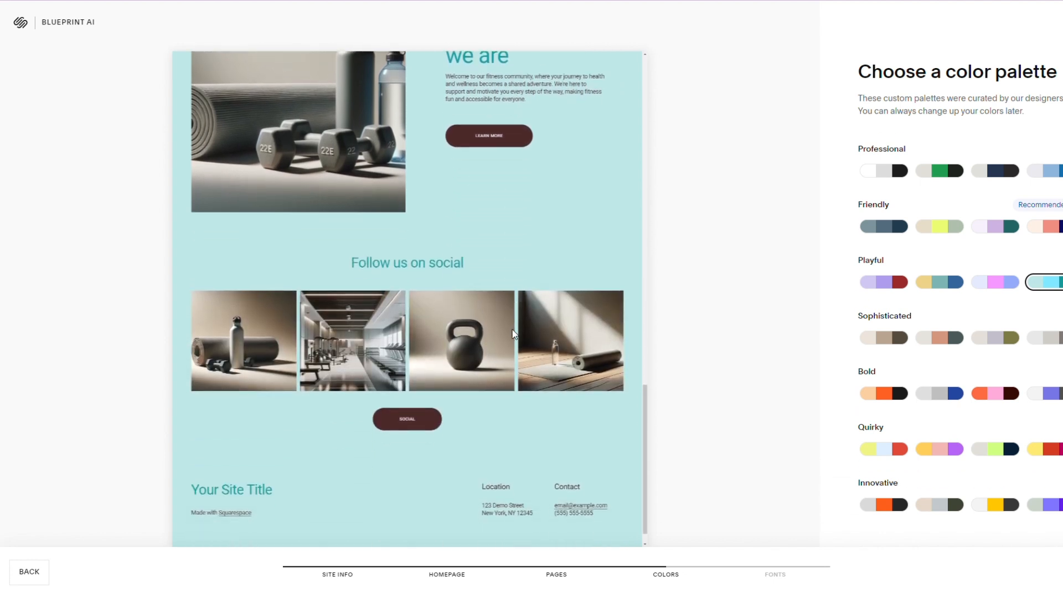
click(1061, 572)
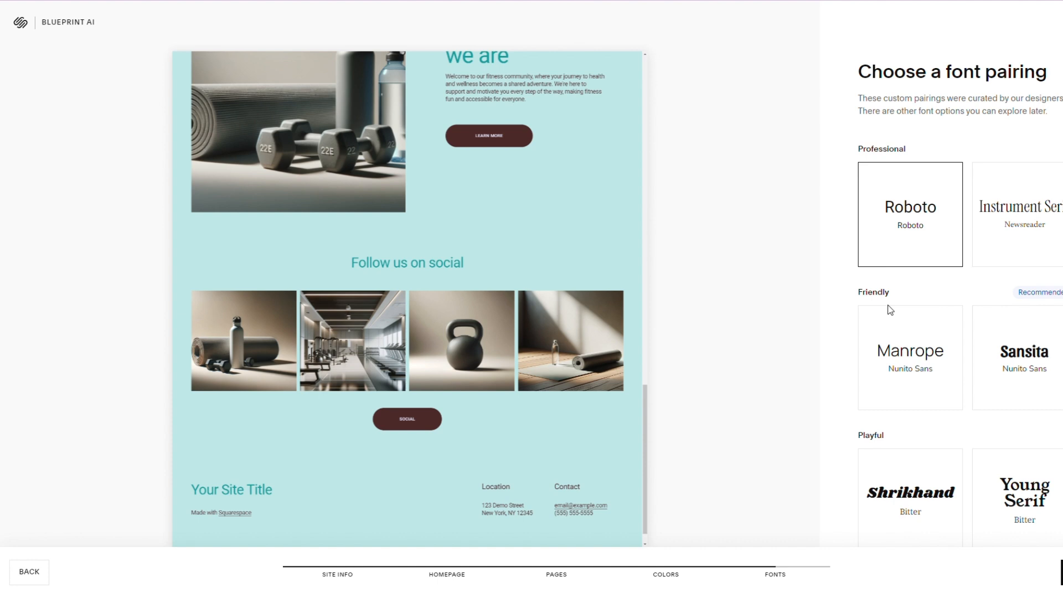
- Look through the font pairings and try the Quirky Climate Crisis and Archivo pairing on the homepage
scroll(961, 332, down, 6)
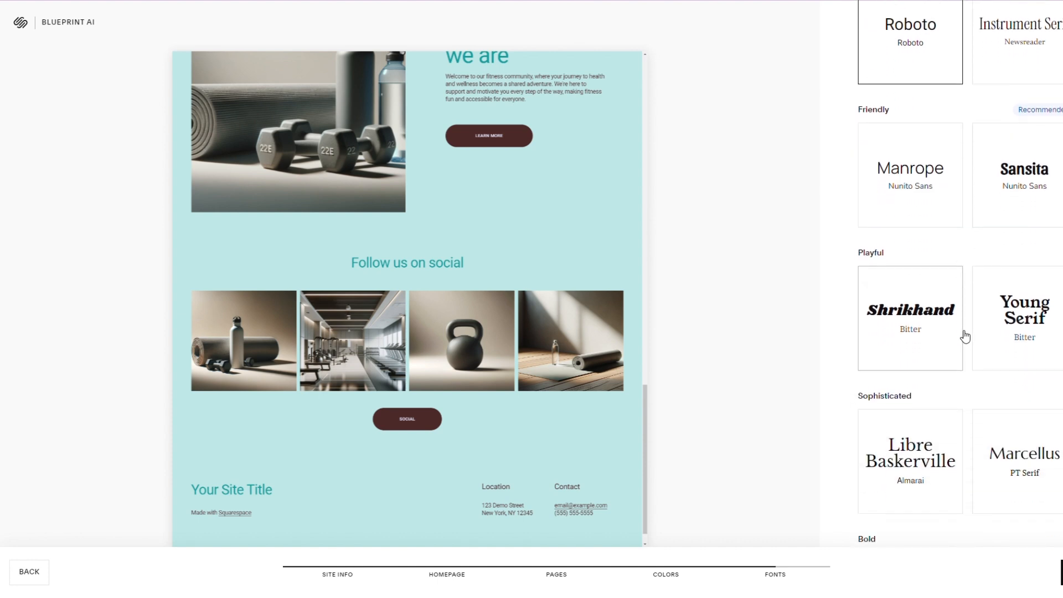
scroll(967, 340, down, 3)
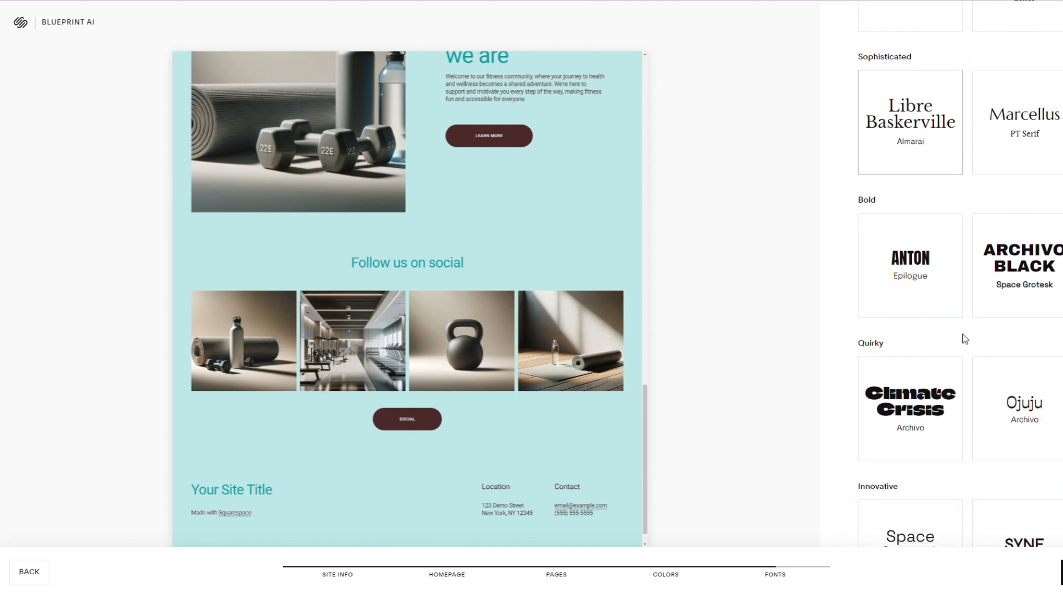
scroll(965, 338, down, 2)
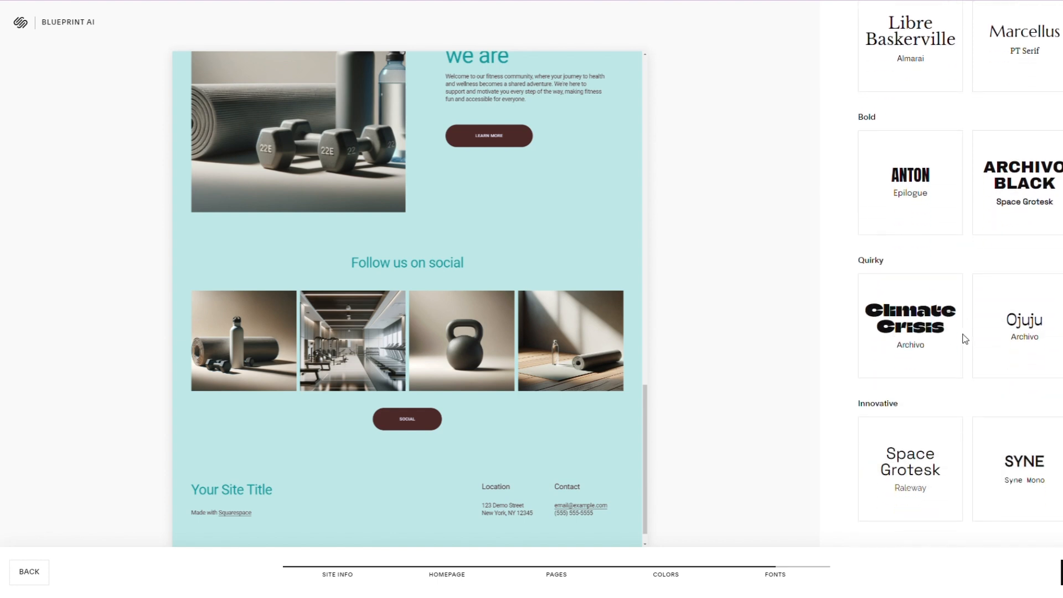
click(942, 340)
scroll(309, 329, up, 10)
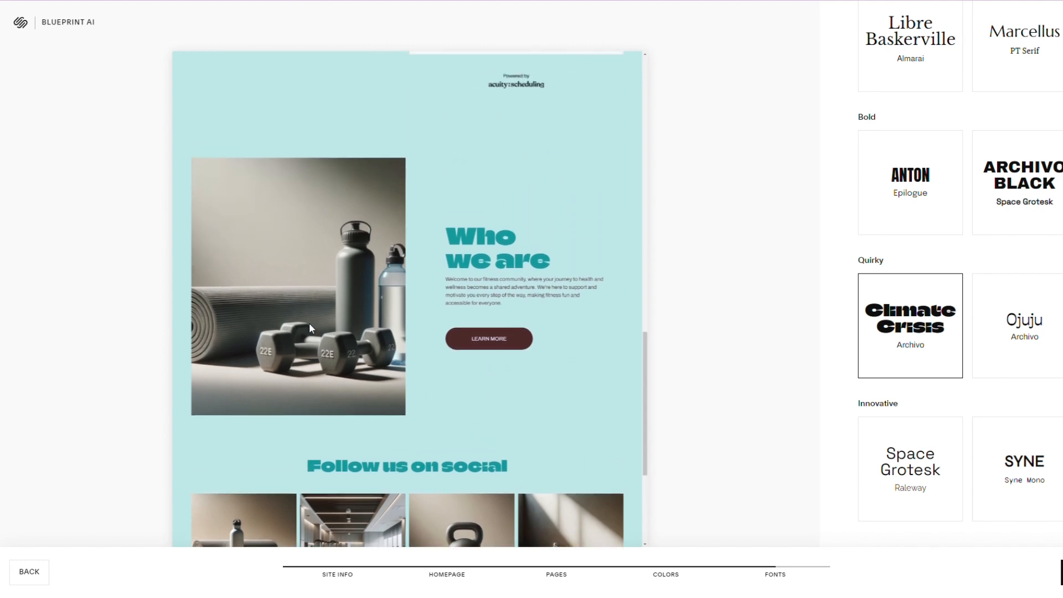
scroll(309, 325, up, 8)
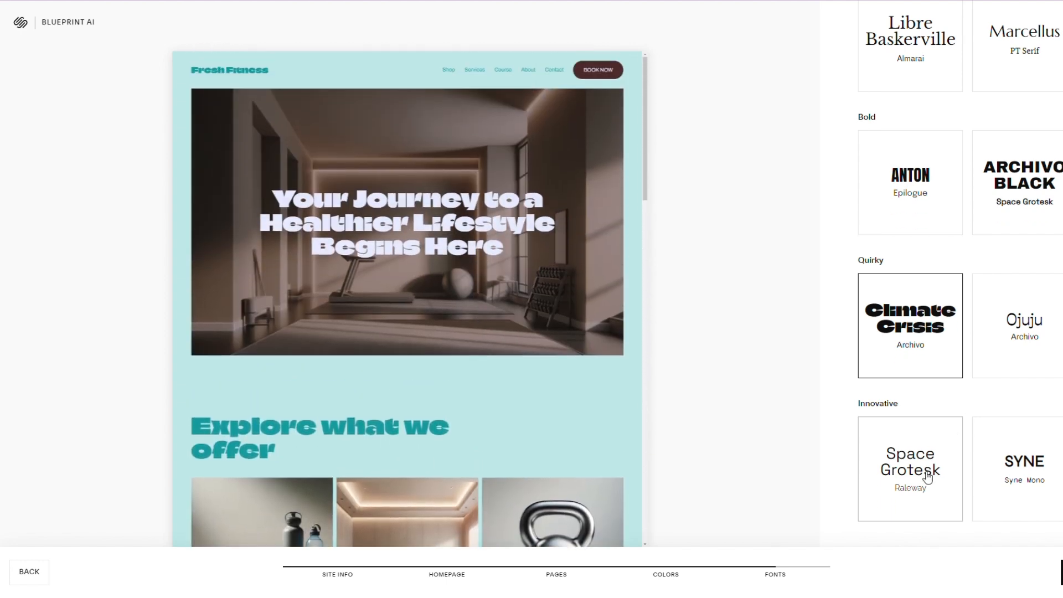
- Compare the Space Grotesk, Libre Baskerville, Shrikhand and Instrument Serif pairings on the homepage
click(937, 467)
scroll(992, 360, up, 7)
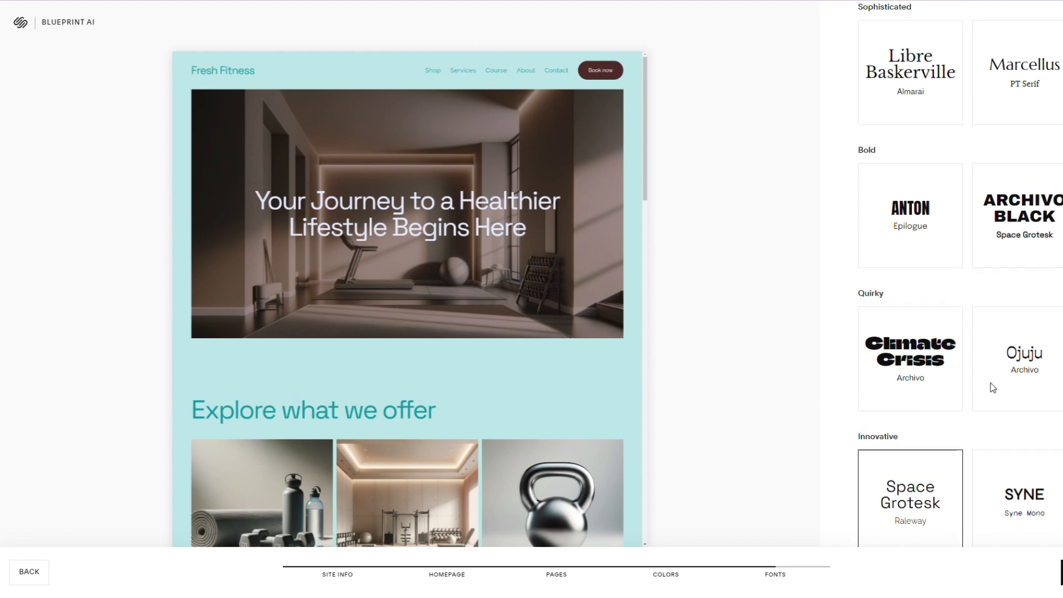
click(893, 466)
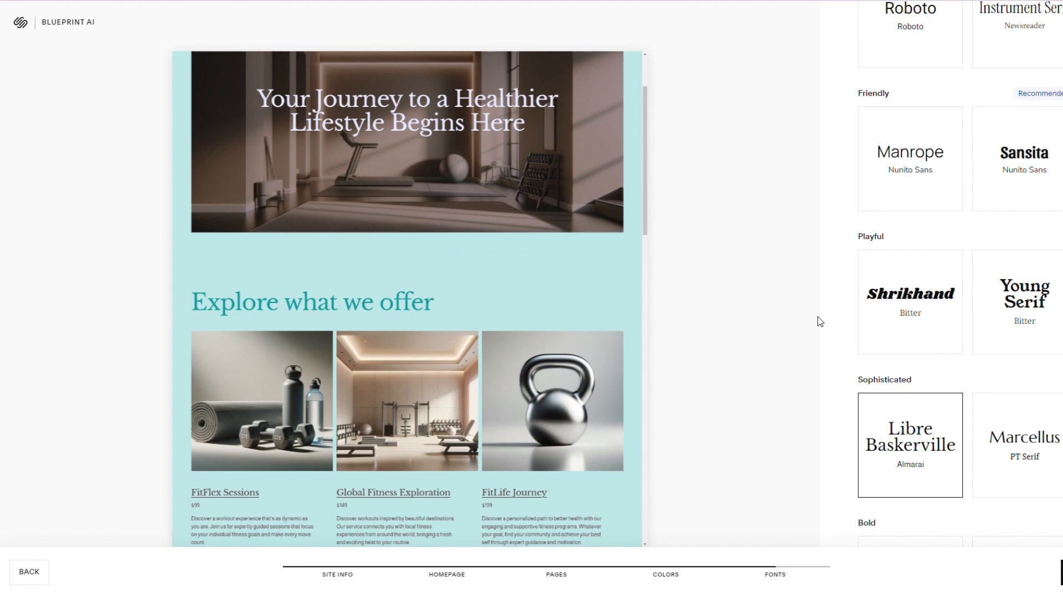
click(912, 294)
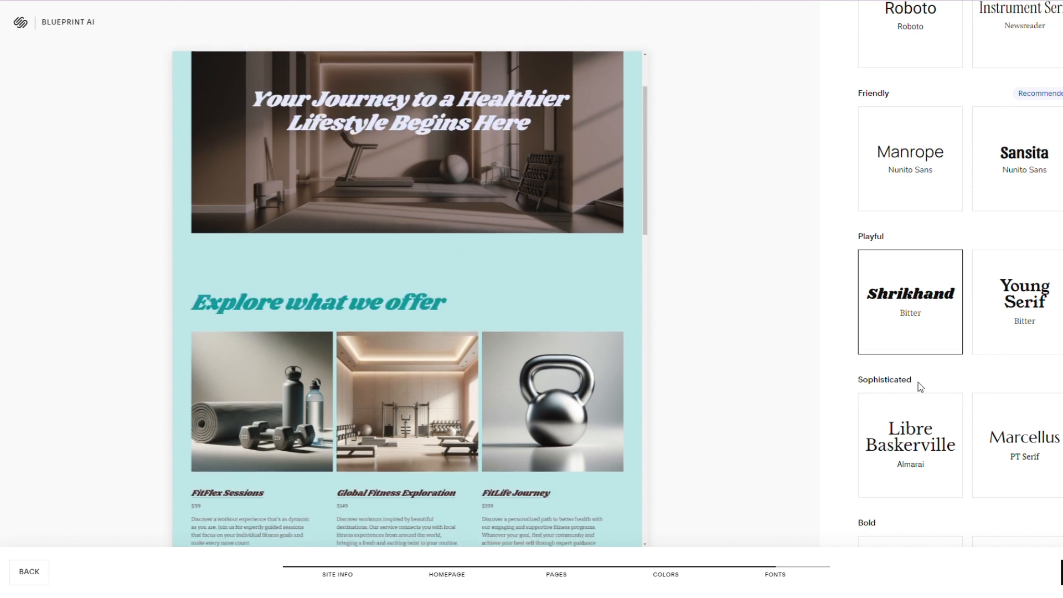
scroll(919, 384, up, 4)
click(1022, 230)
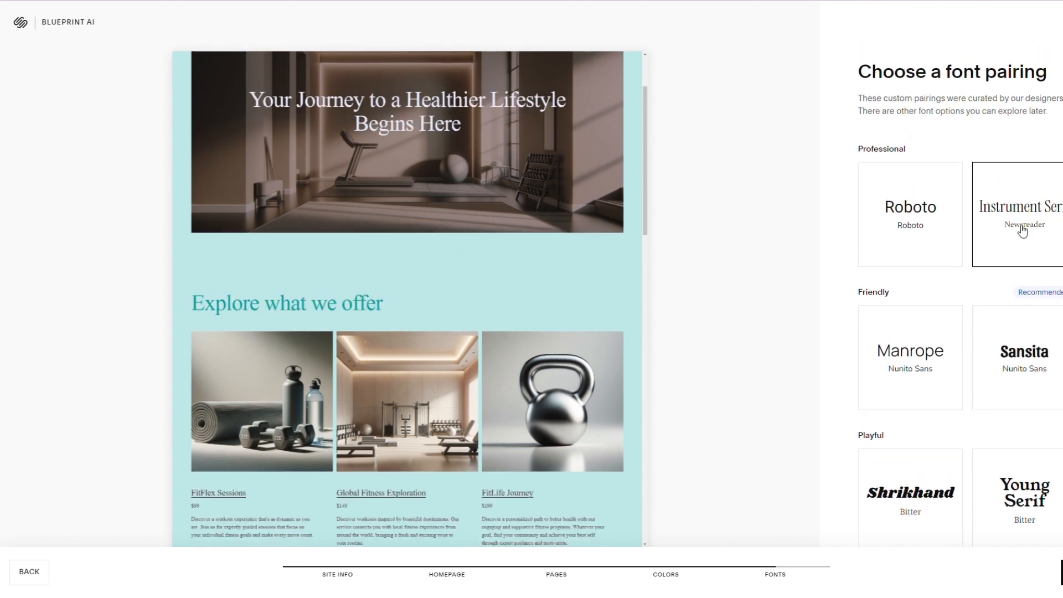
- Choose the Sophisticated Libre Baskerville and Almarai font pairing and check it in the homepage's service and appointment sections
scroll(997, 244, down, 4)
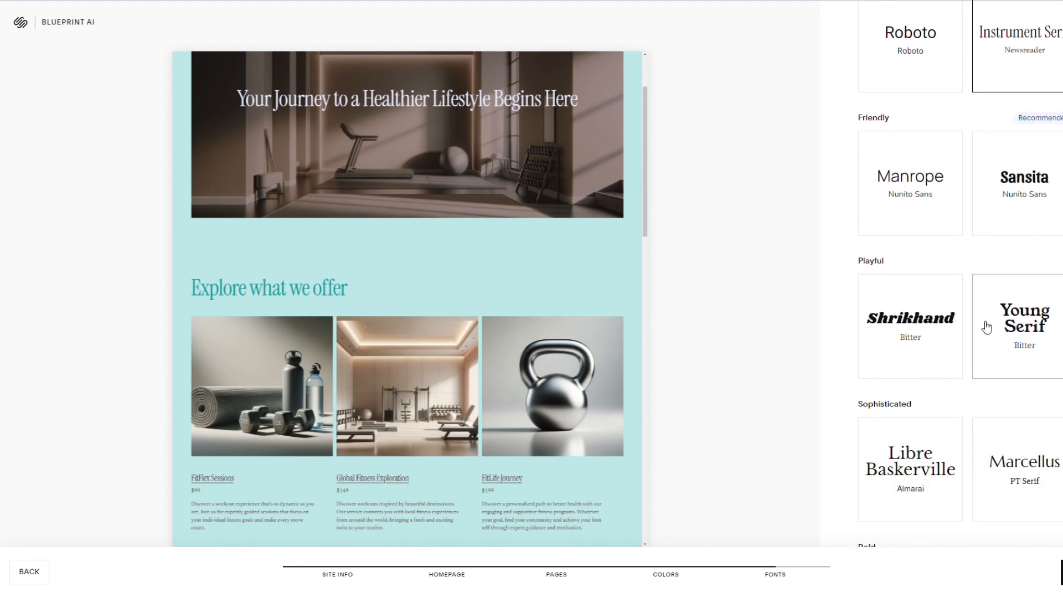
click(904, 406)
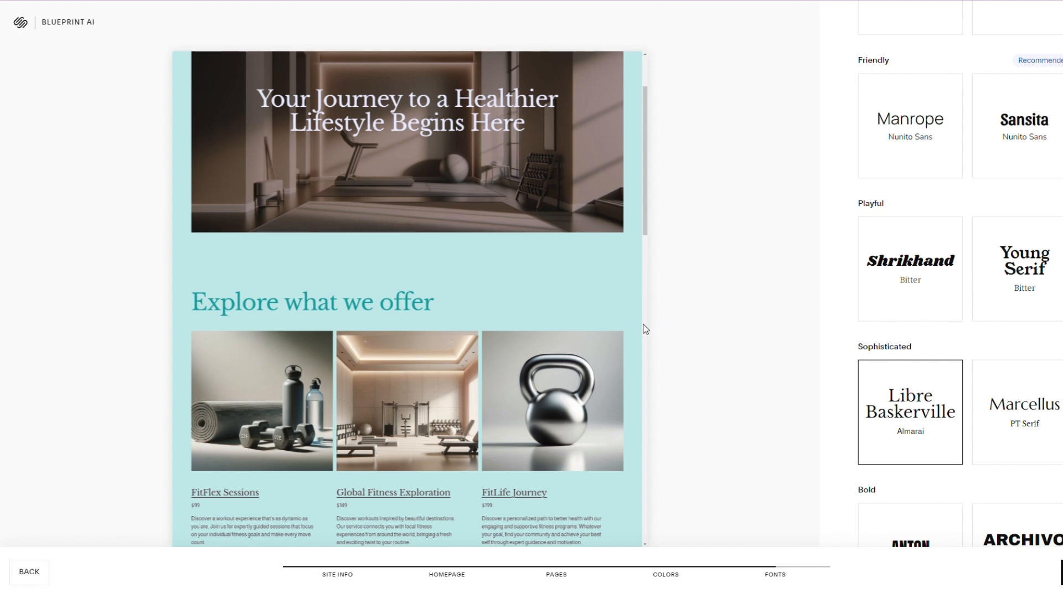
scroll(645, 329, down, 3)
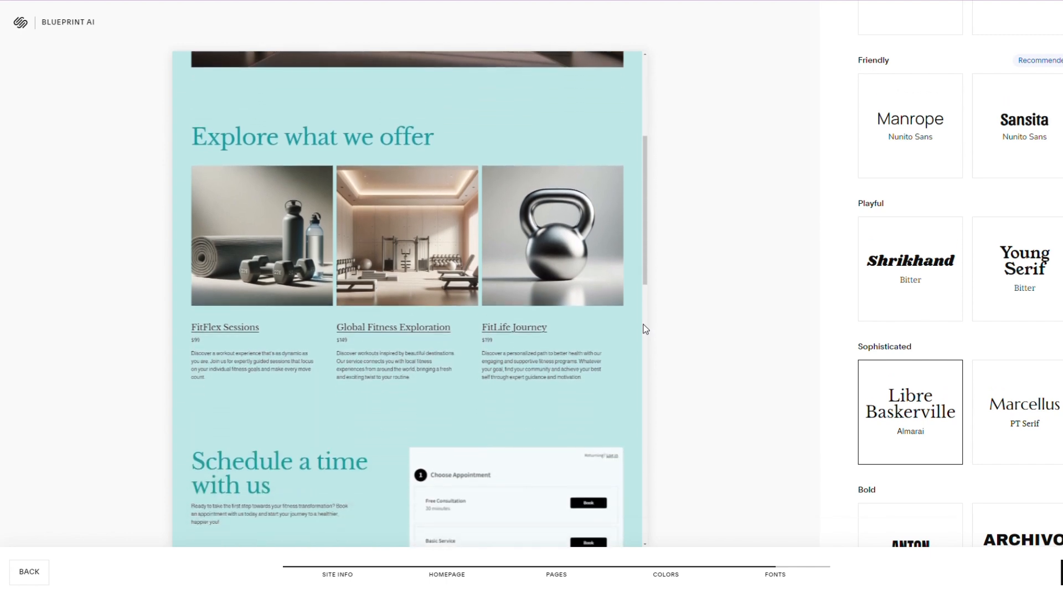
scroll(645, 329, down, 1)
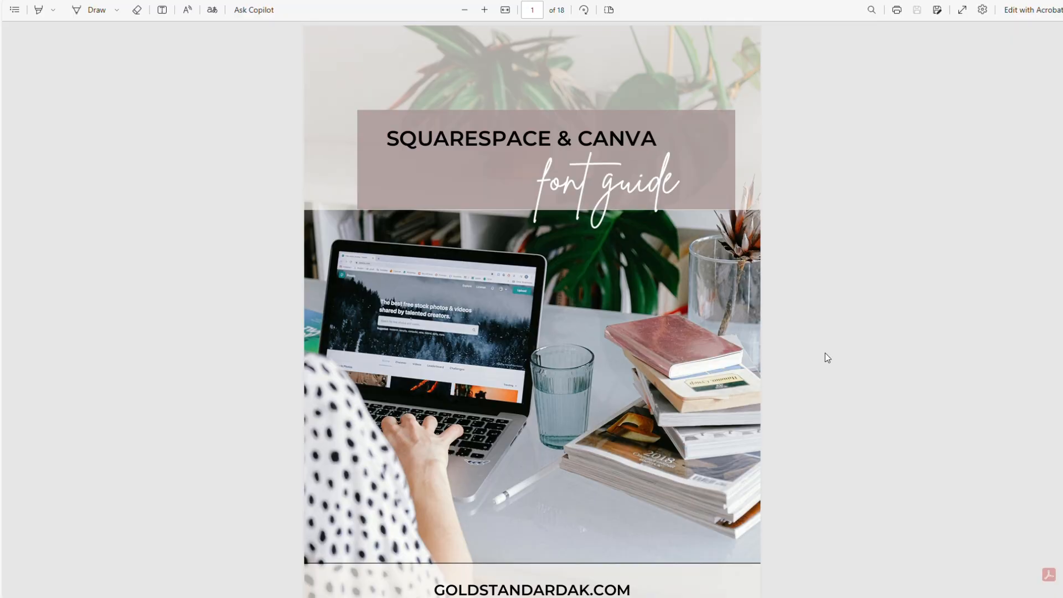
- Switch to the Squarespace & Canva font guide PDF and look through its index and its serif, sans serif and display fonts
scroll(825, 353, down, 10)
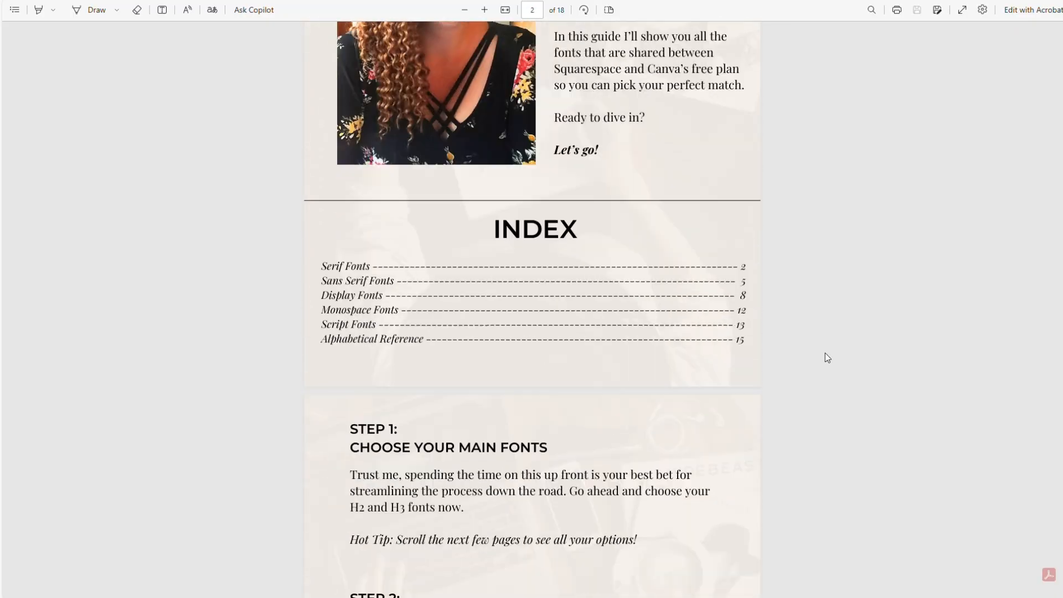
scroll(825, 354, down, 15)
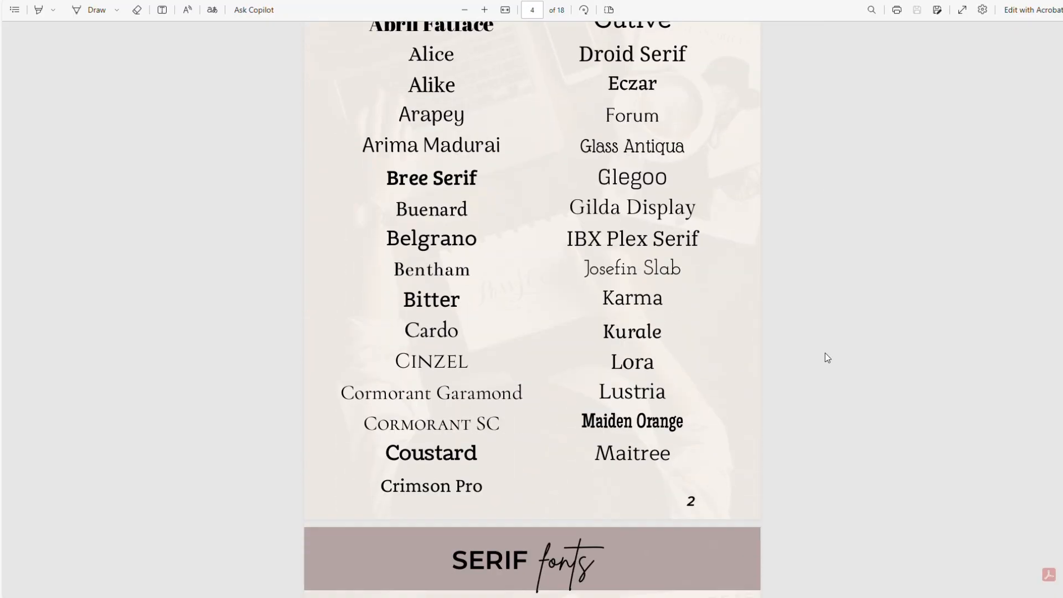
scroll(825, 357, down, 15)
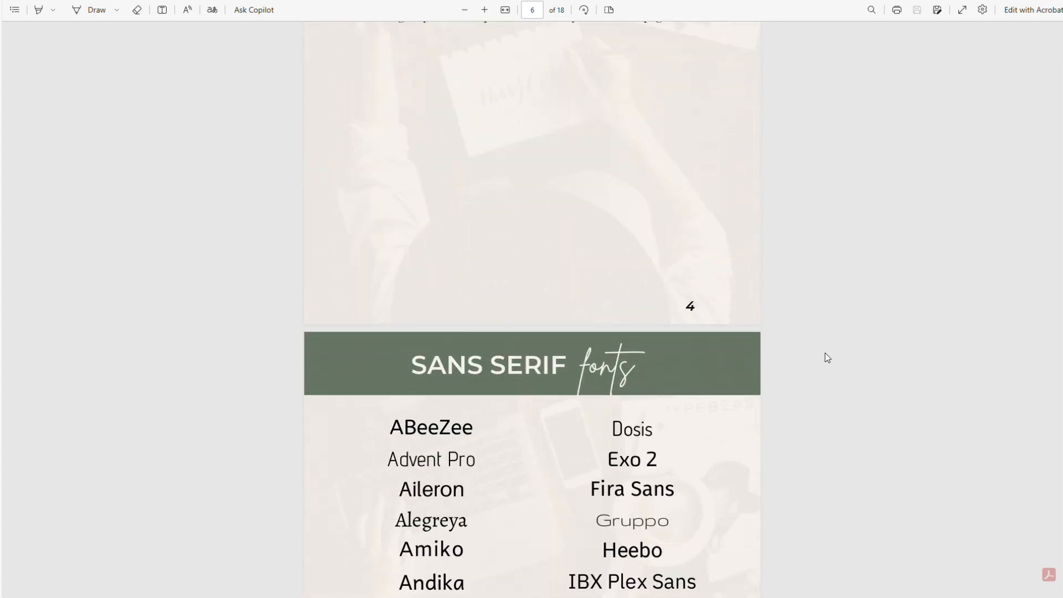
scroll(825, 357, down, 15)
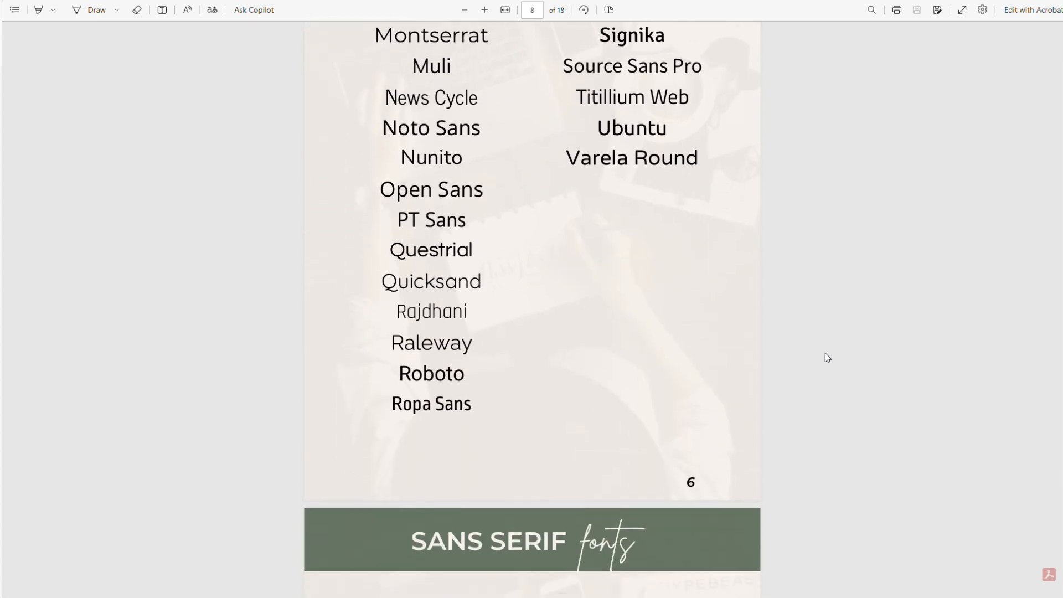
scroll(825, 357, down, 15)
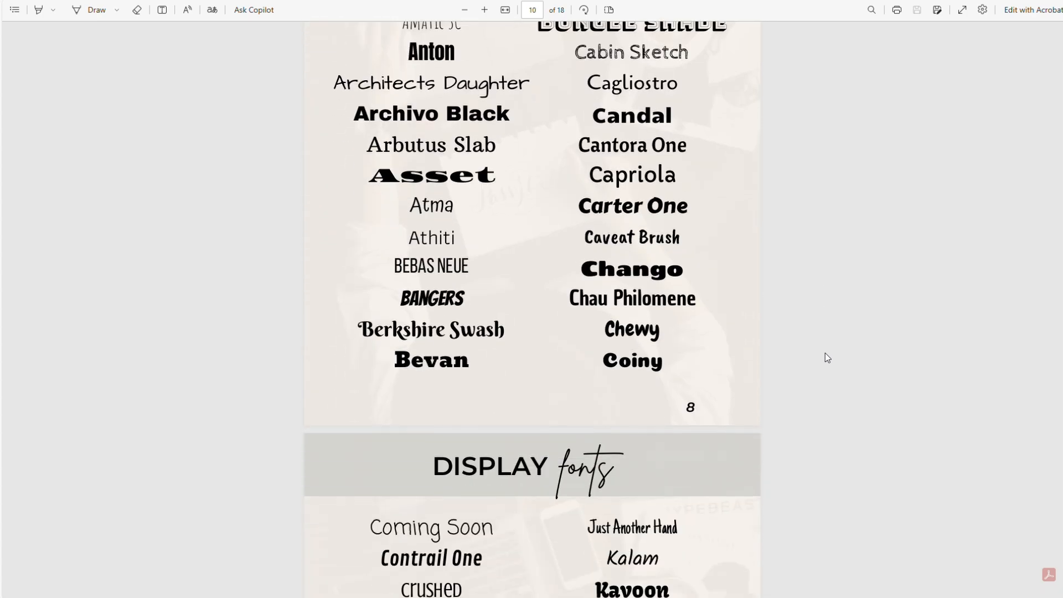
scroll(825, 357, down, 15)
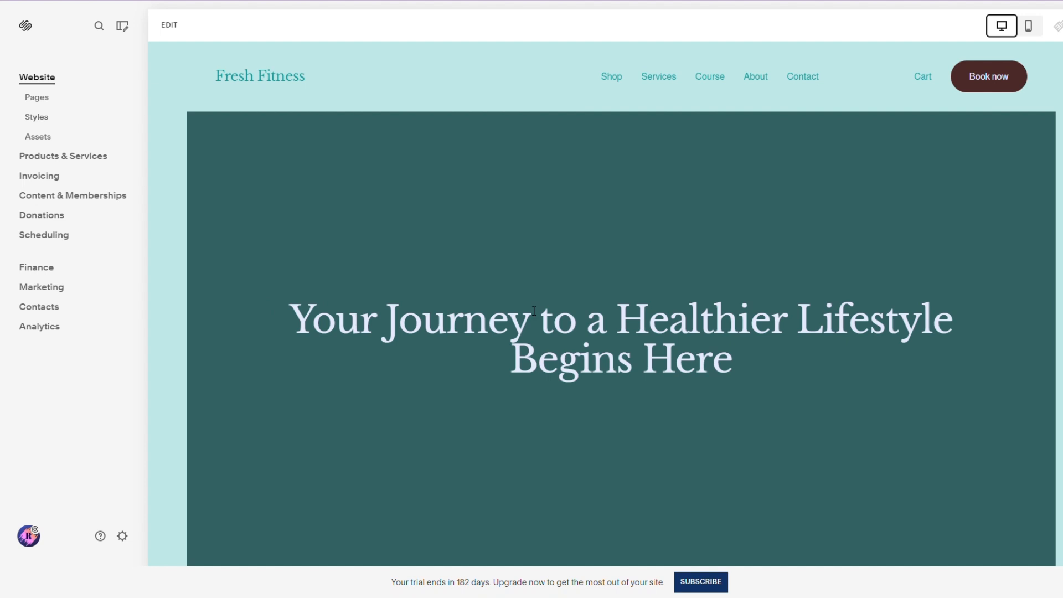
- Open the homepage for editing and bring up Squarespace AI on the FitFlex Sessions description, accepting its content generation terms
scroll(534, 310, down, 6)
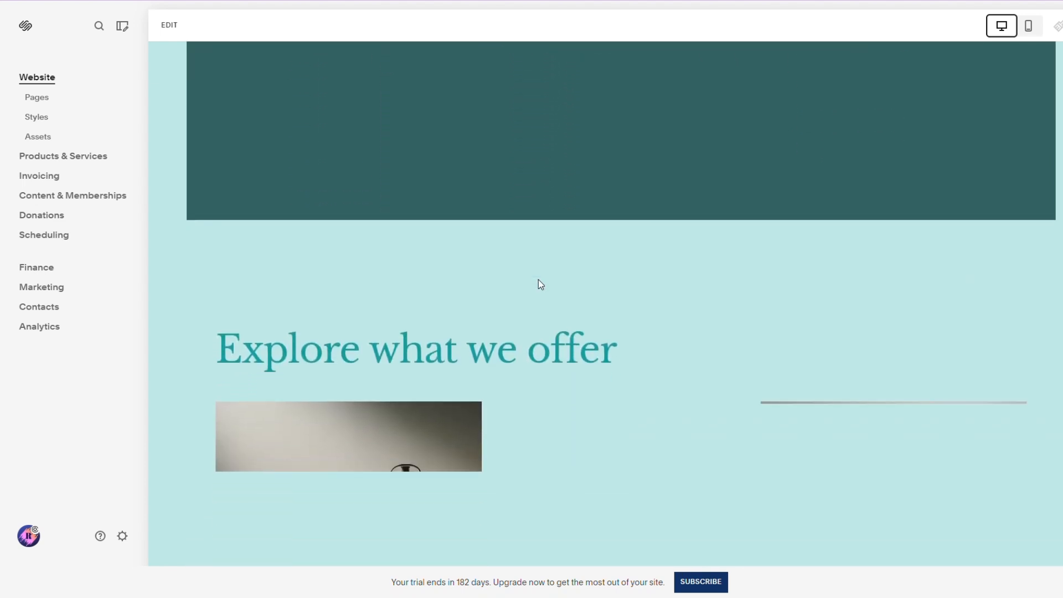
scroll(545, 283, up, 7)
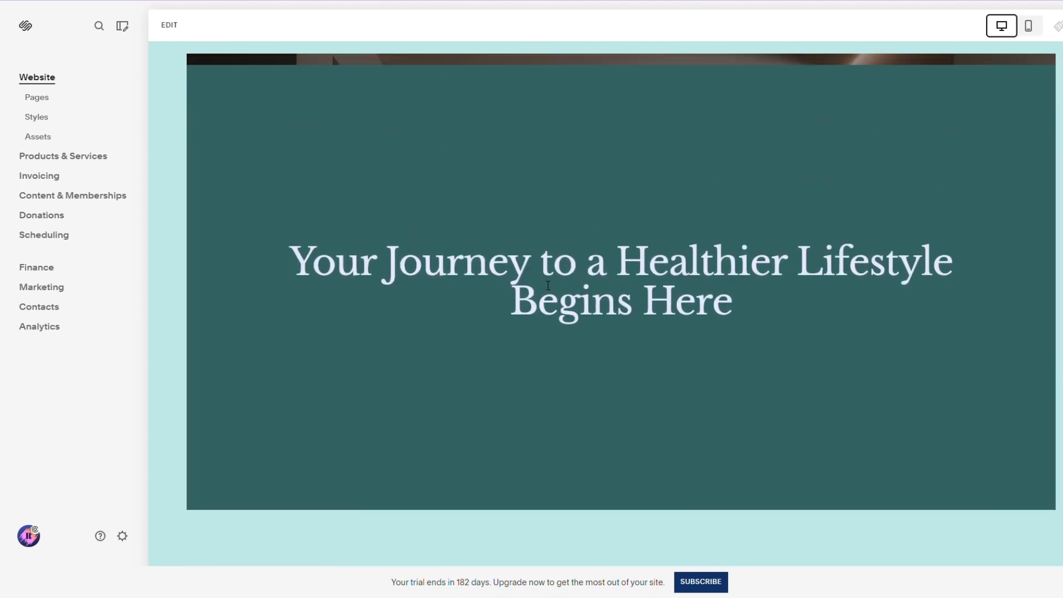
scroll(548, 285, up, 2)
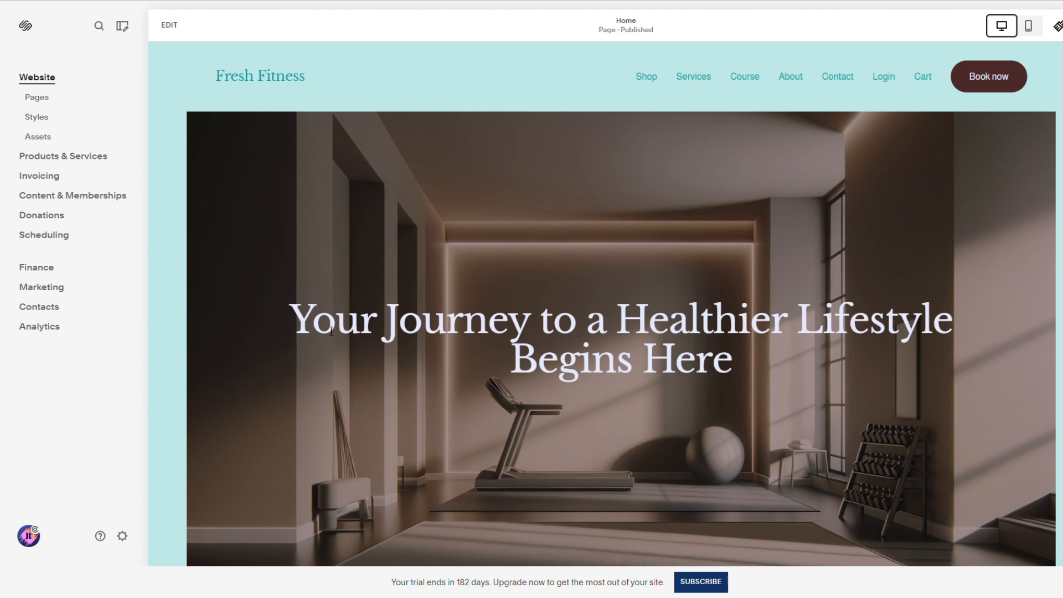
scroll(331, 332, down, 10)
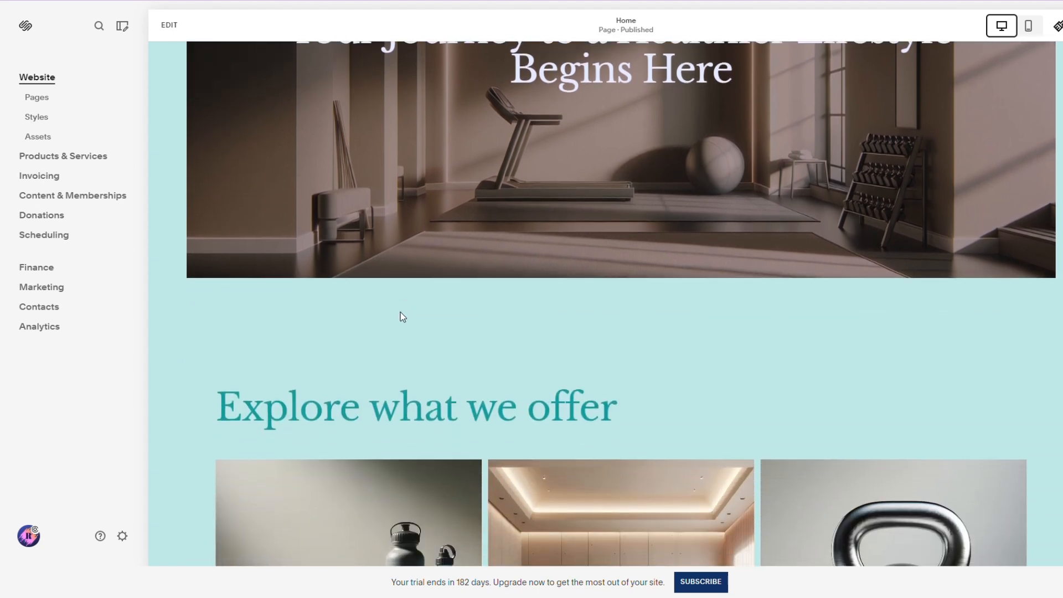
scroll(400, 312, down, 1)
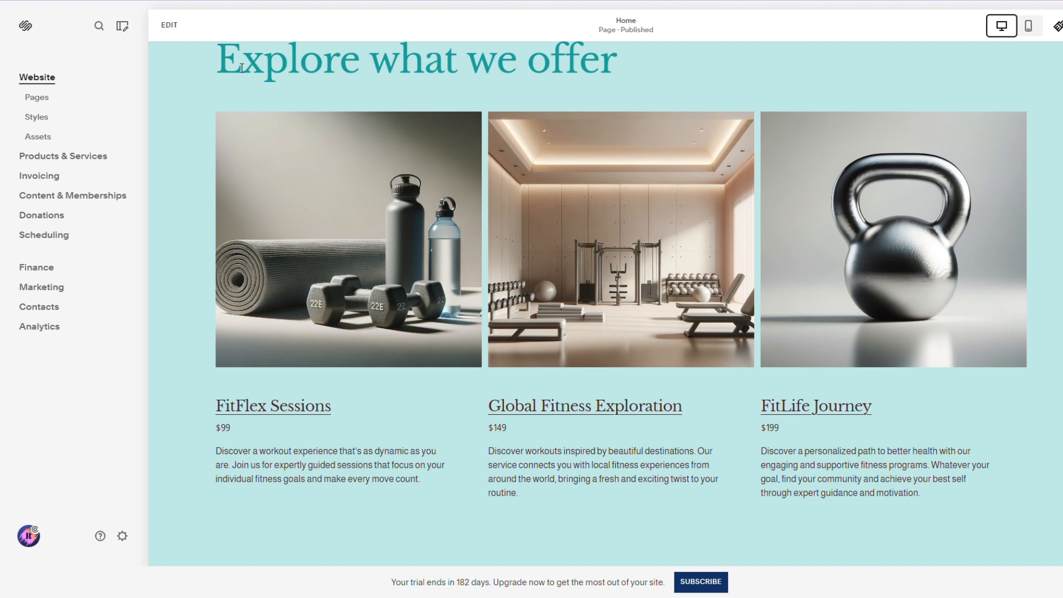
click(169, 25)
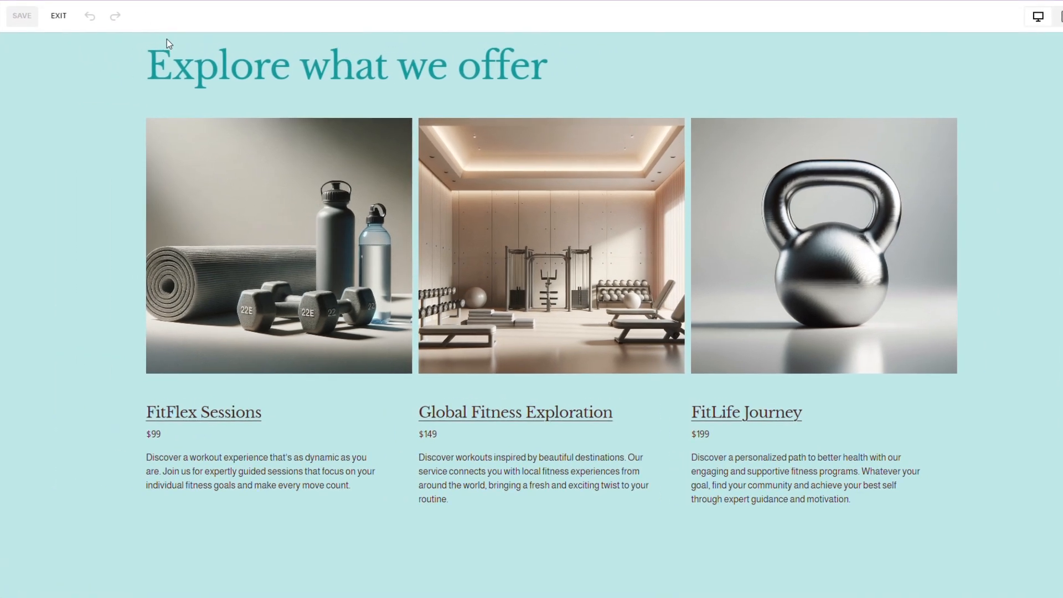
click(205, 477)
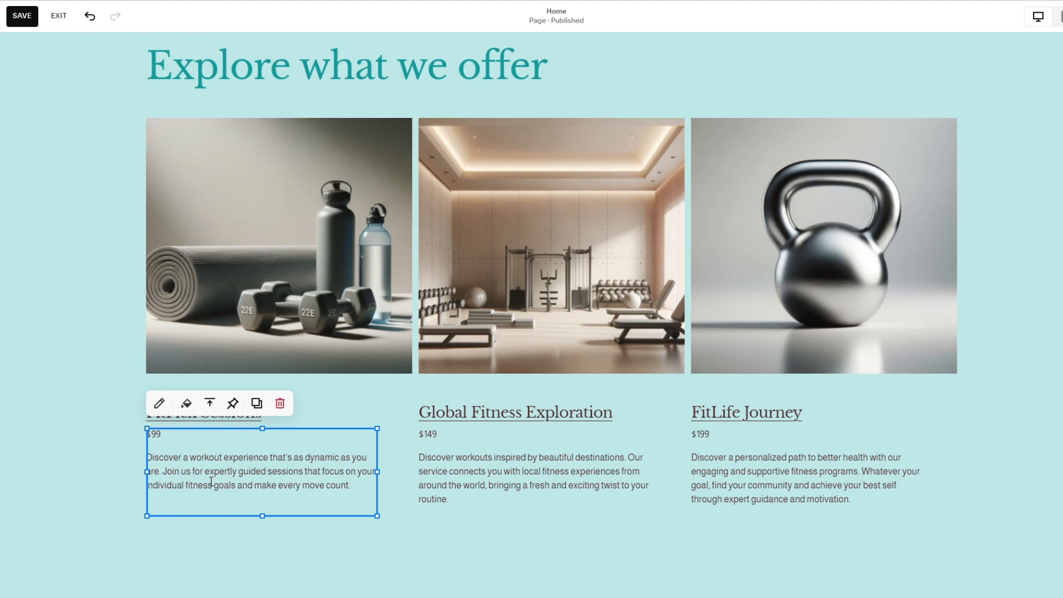
click(159, 403)
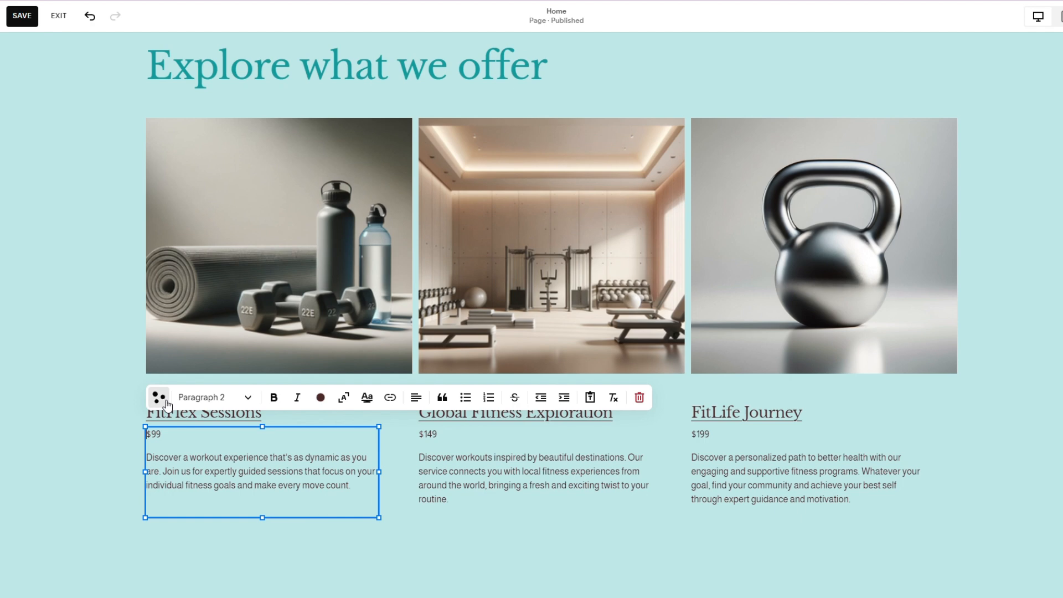
click(159, 397)
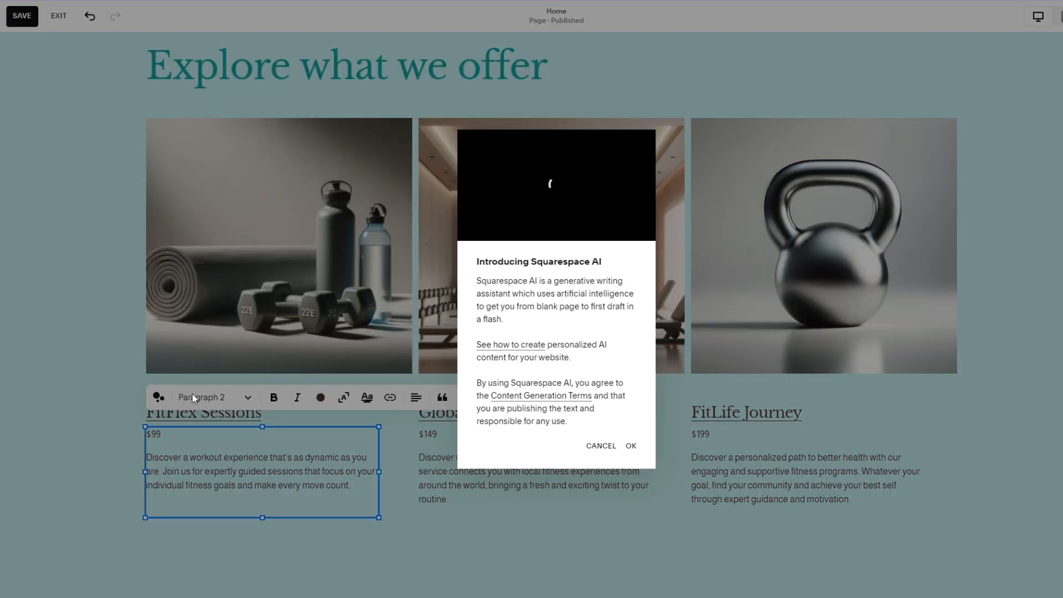
click(631, 447)
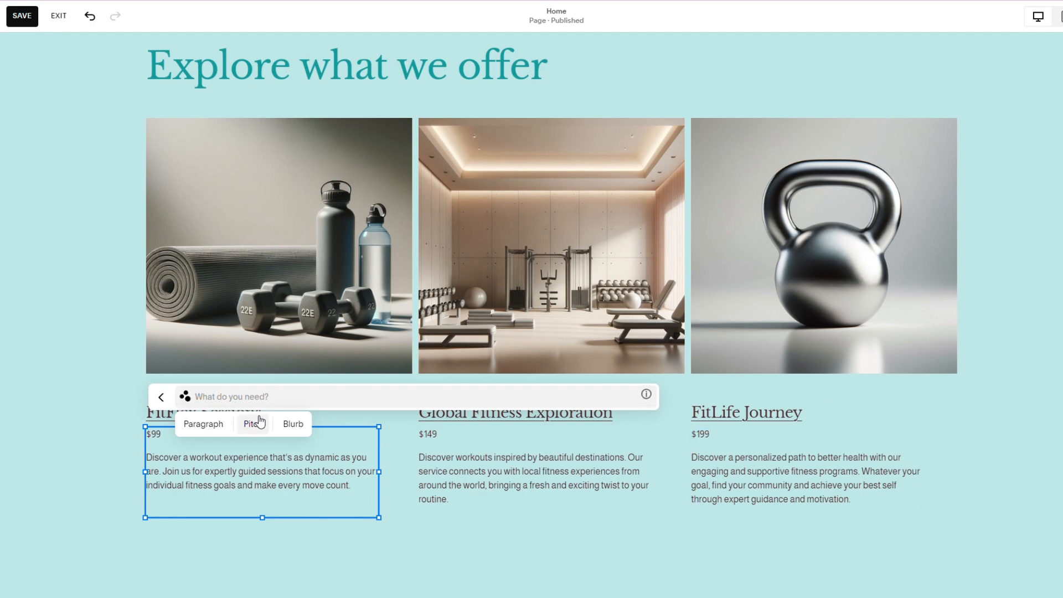
- Generate an AI blurb about "Fresh Fitness' FitFlex sessions - 1:1 coaching sessions to keep you on track with your fitness journey"
click(292, 424)
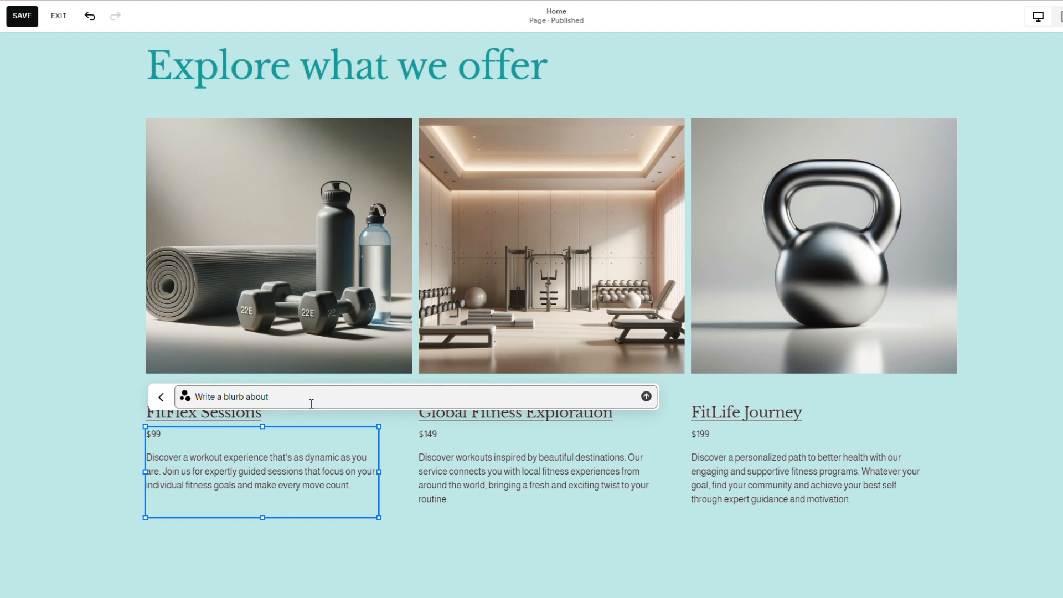
text(Fresh Fitness' FitFlex sessions - 1:1 coaching)
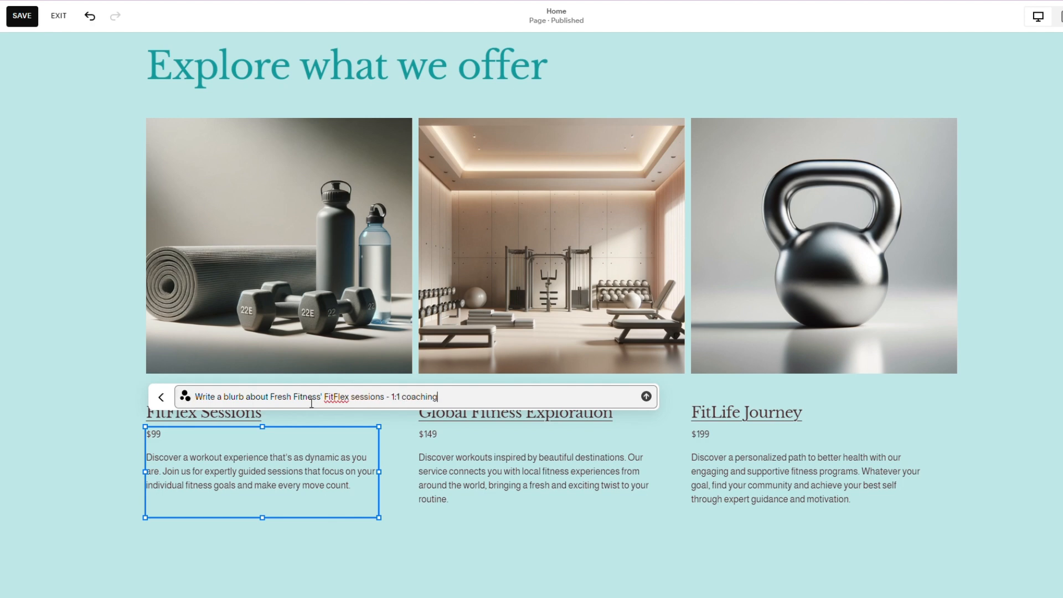
text( sessions to keep you on track with your fitnes)
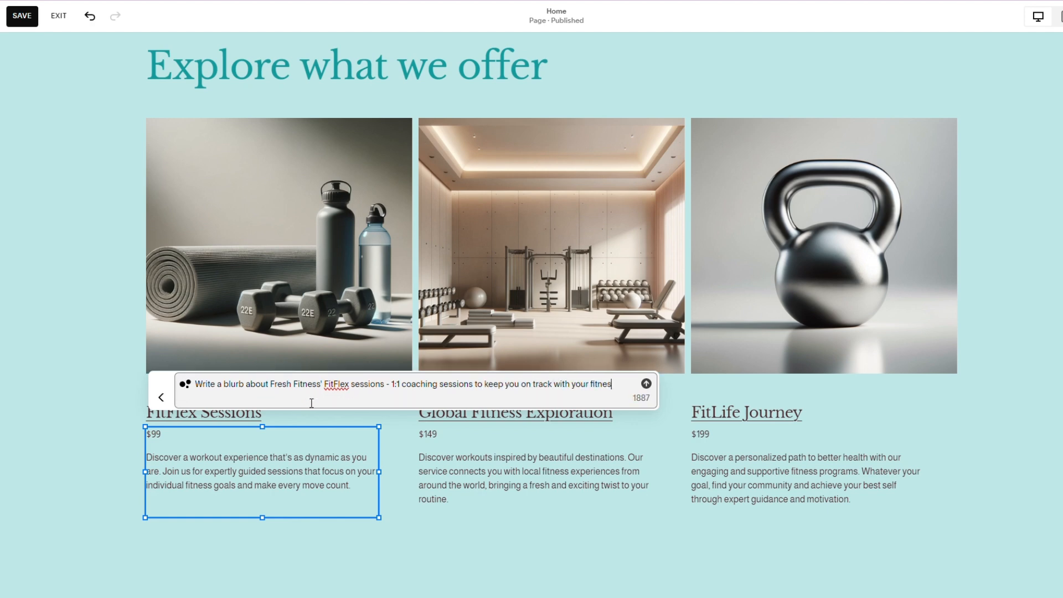
text(s journey)
key(Return)
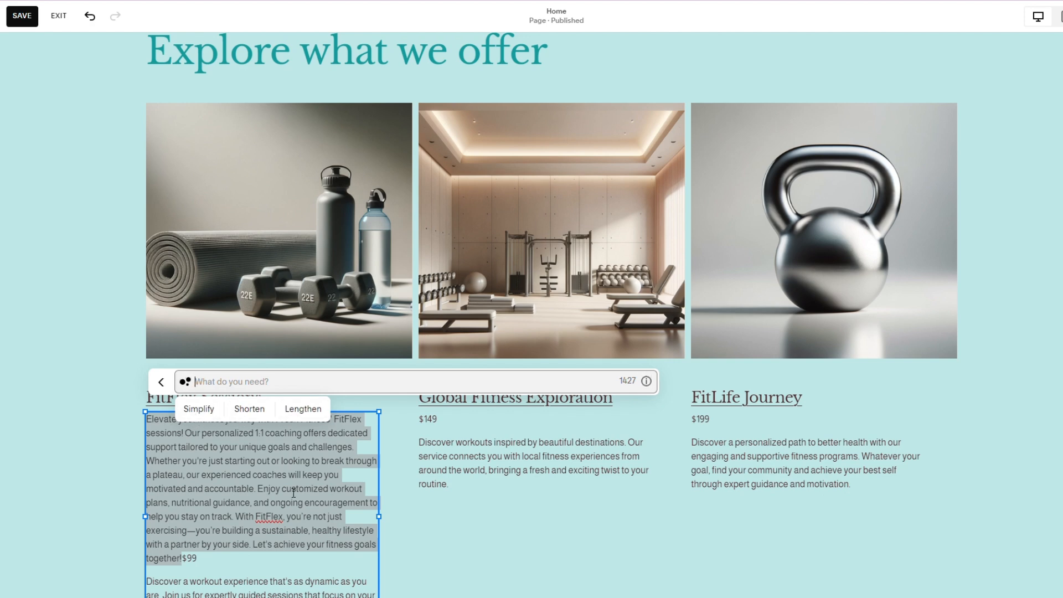
- Save the homepage with the generated FitFlex text and leave the page editor
scroll(288, 577, down, 1)
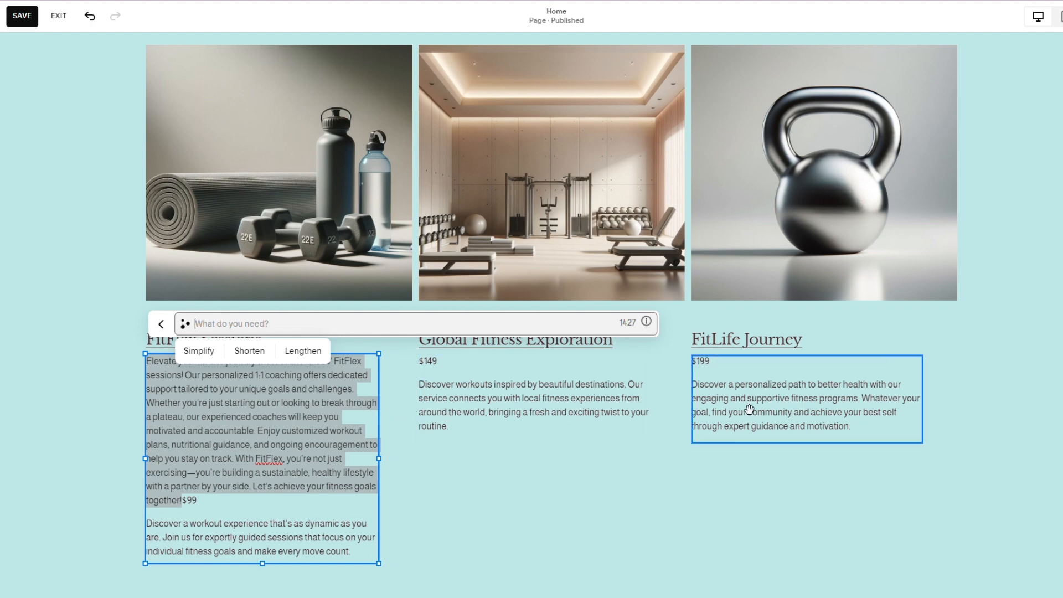
scroll(749, 408, down, 4)
scroll(749, 409, down, 3)
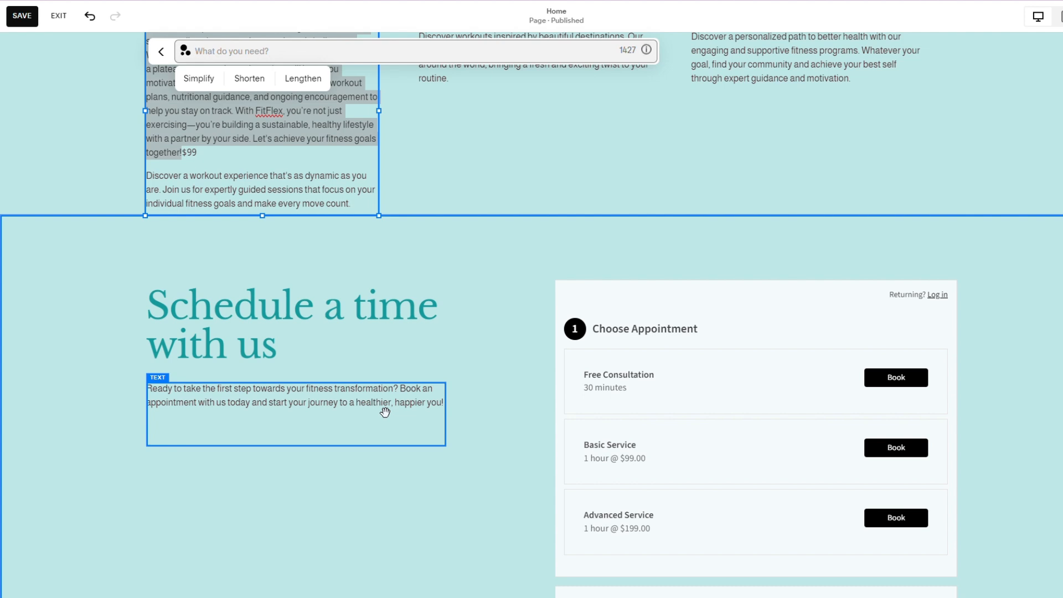
click(28, 22)
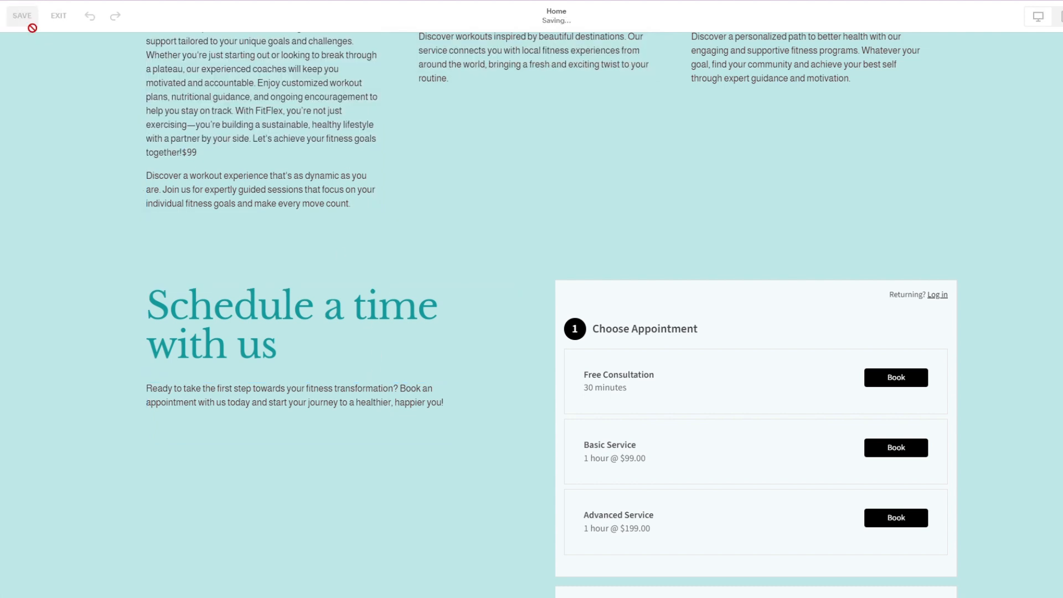
click(58, 15)
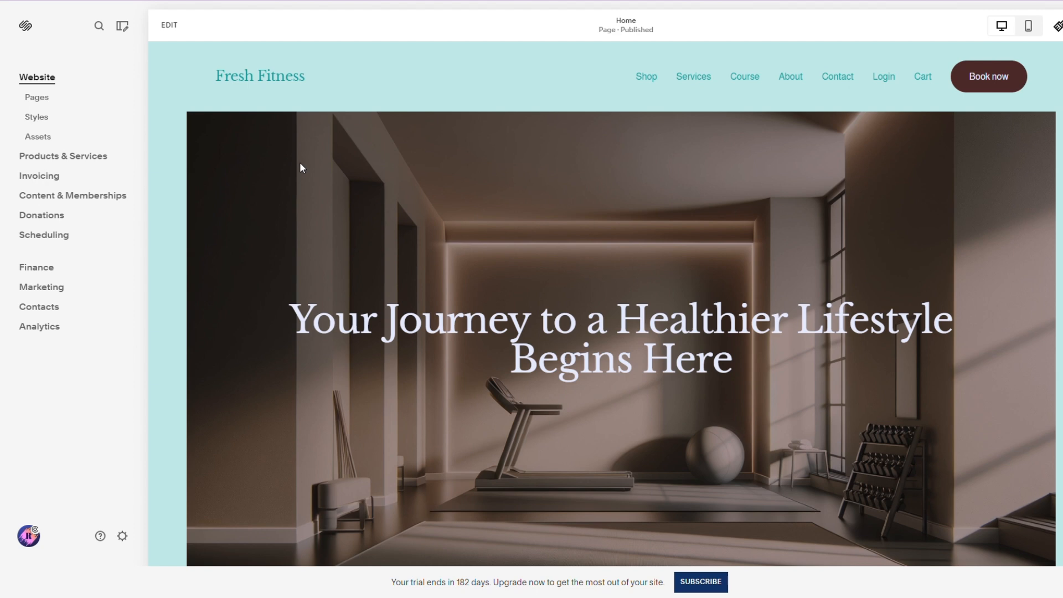
- Examine the homepage's offer, appointment, Who we are and social sections down to the footer
scroll(470, 230, down, 10)
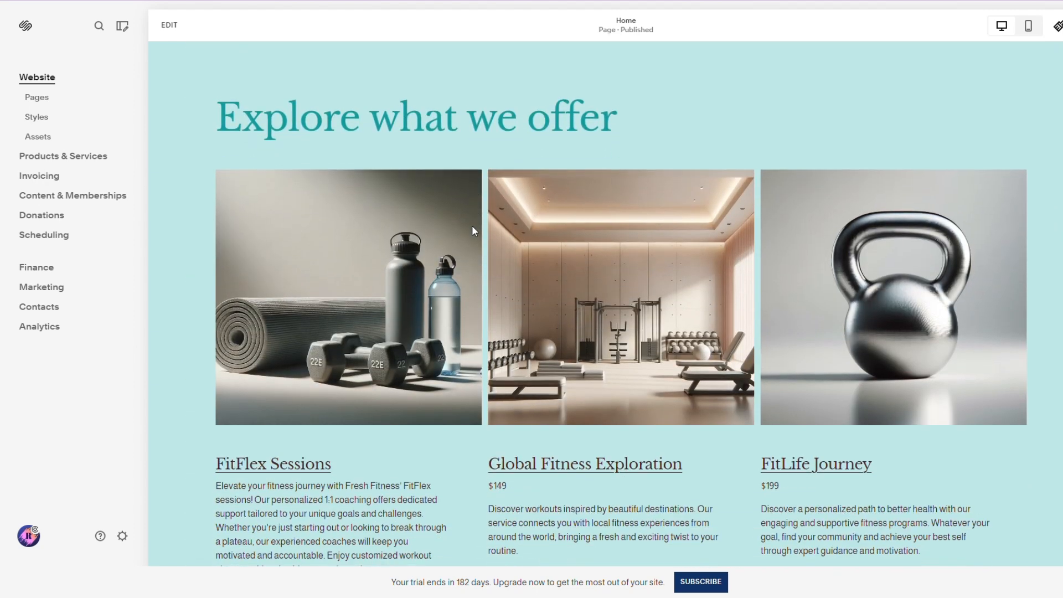
scroll(472, 226, up, 5)
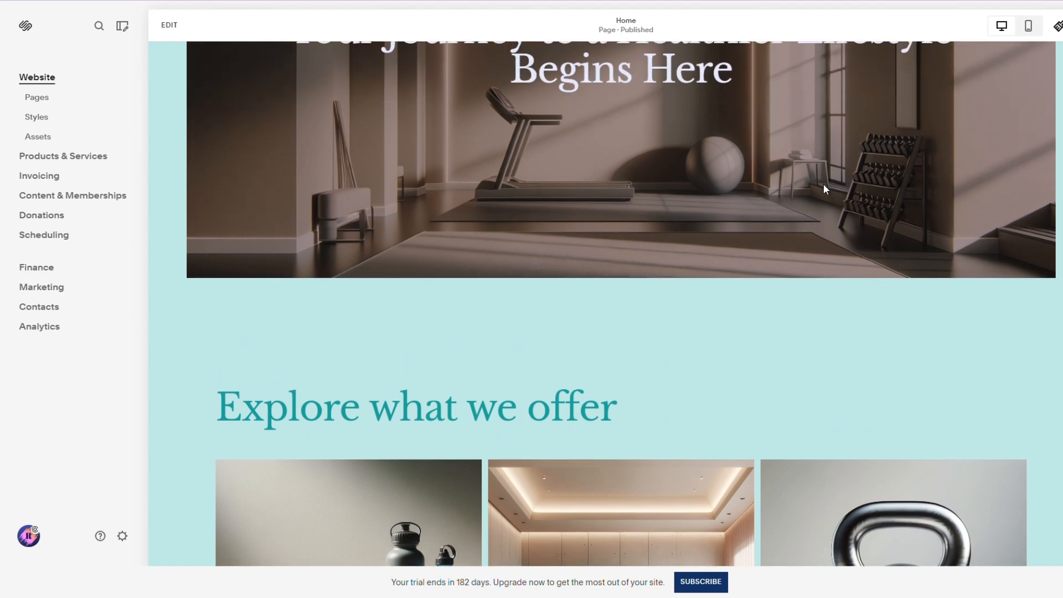
scroll(823, 189, down, 9)
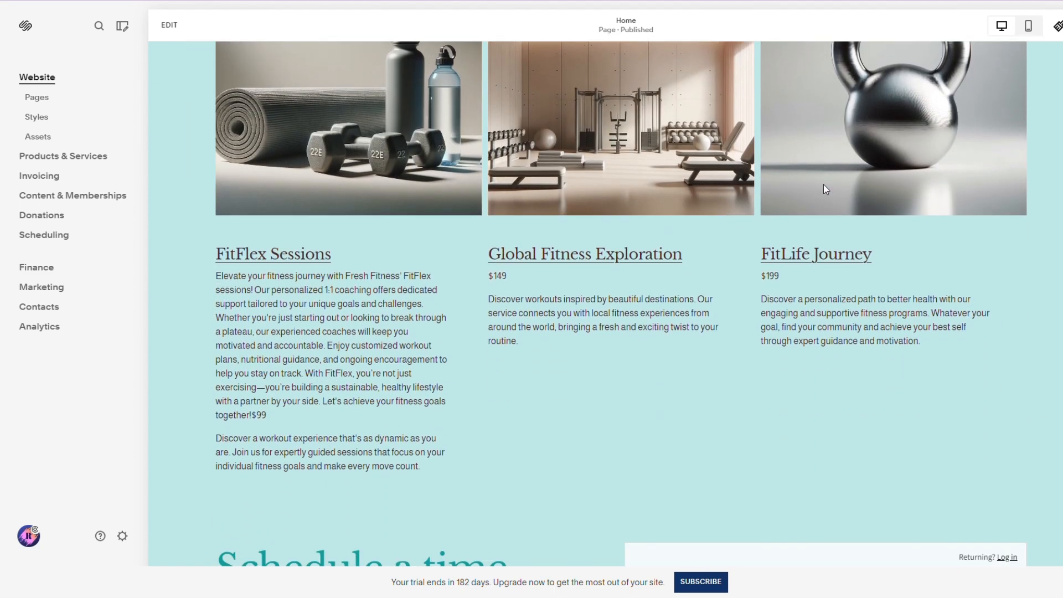
scroll(824, 187, down, 5)
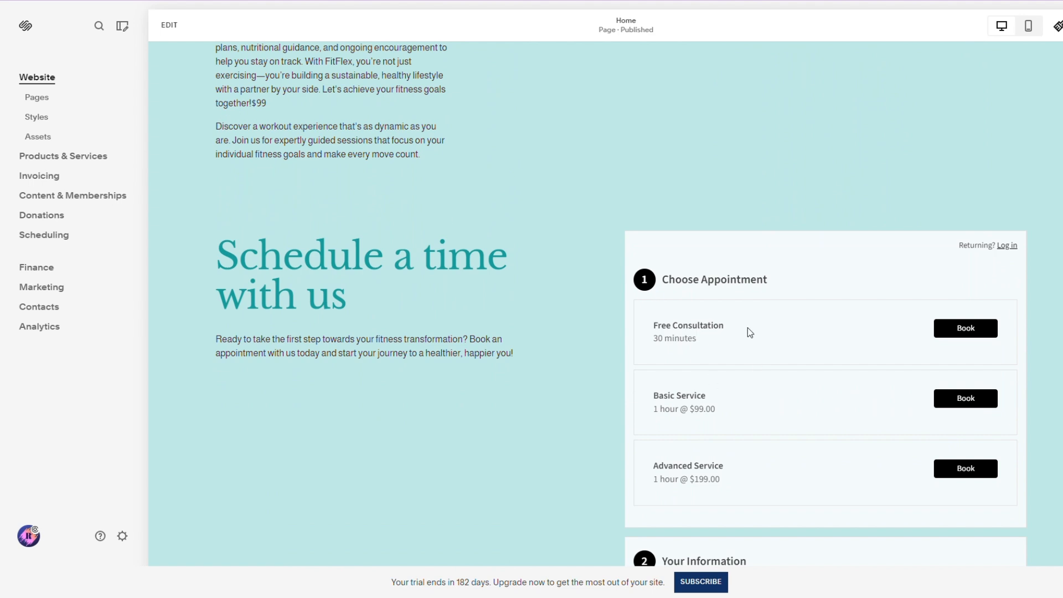
scroll(916, 445, down, 4)
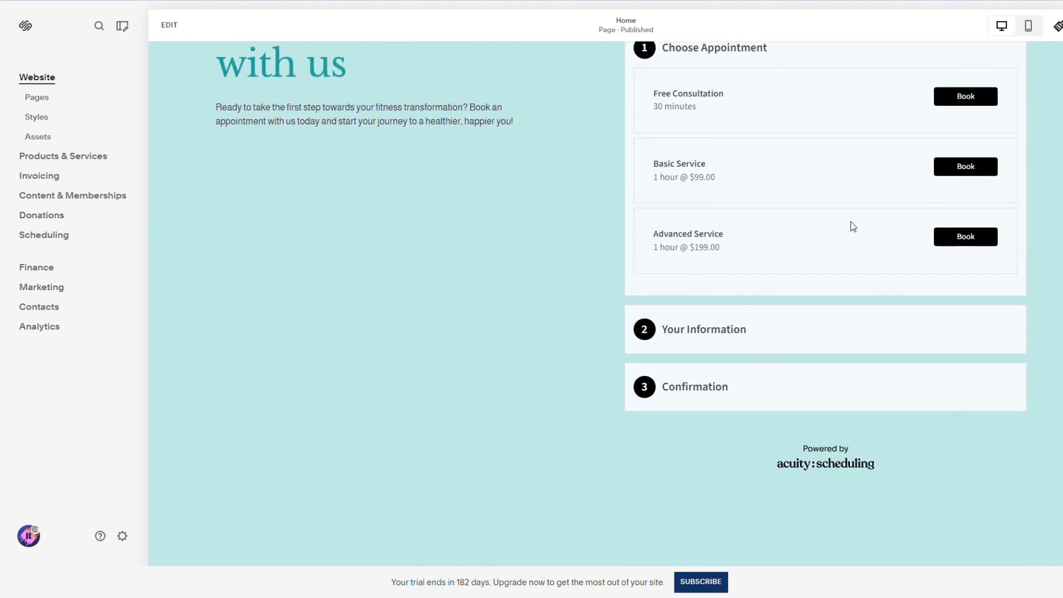
scroll(896, 426, up, 3)
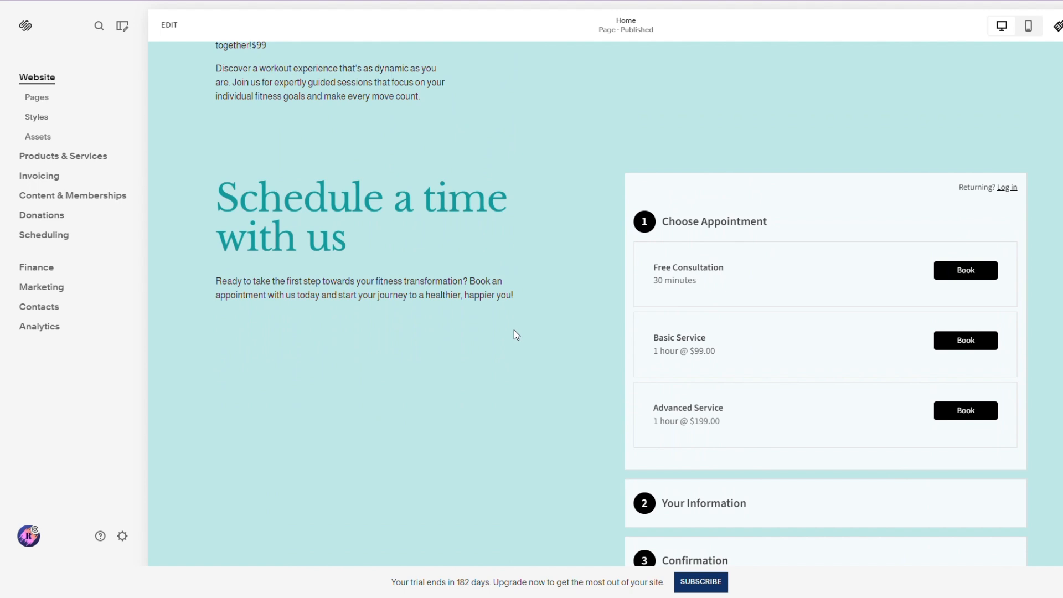
scroll(514, 331, down, 11)
scroll(513, 330, down, 2)
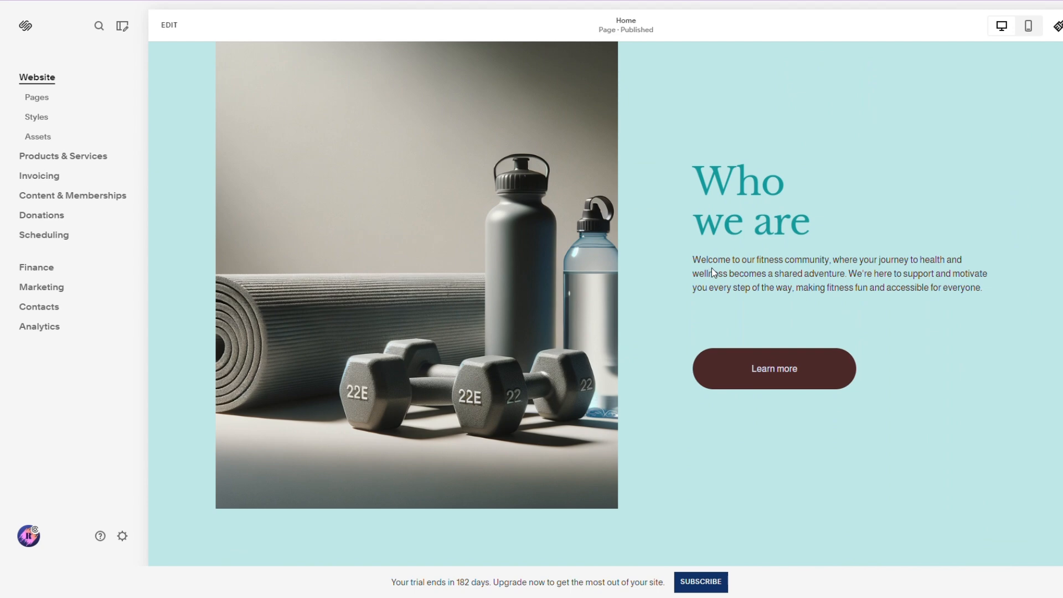
scroll(742, 292, down, 6)
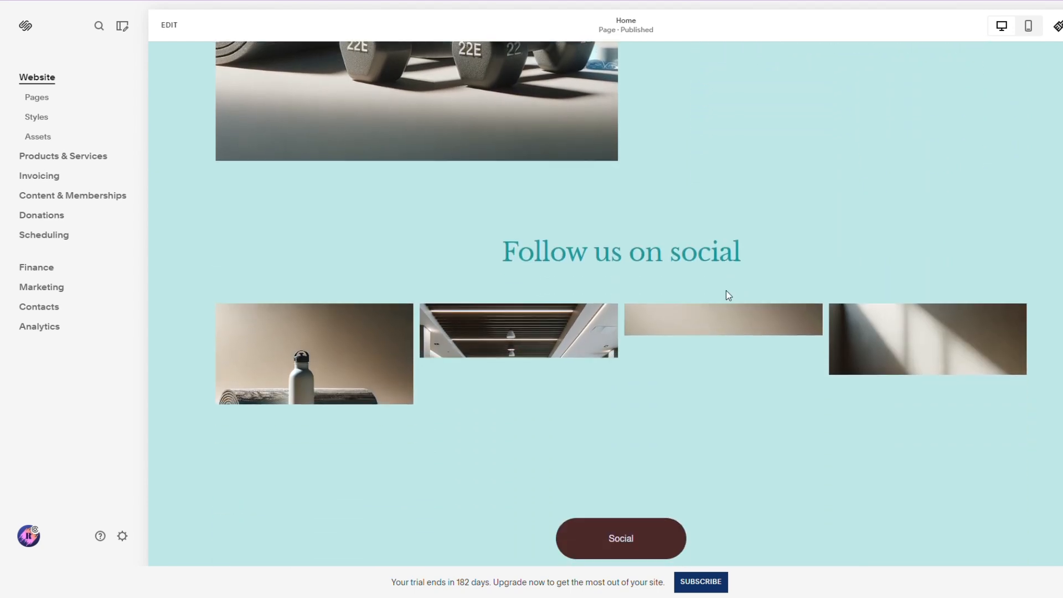
scroll(720, 296, down, 2)
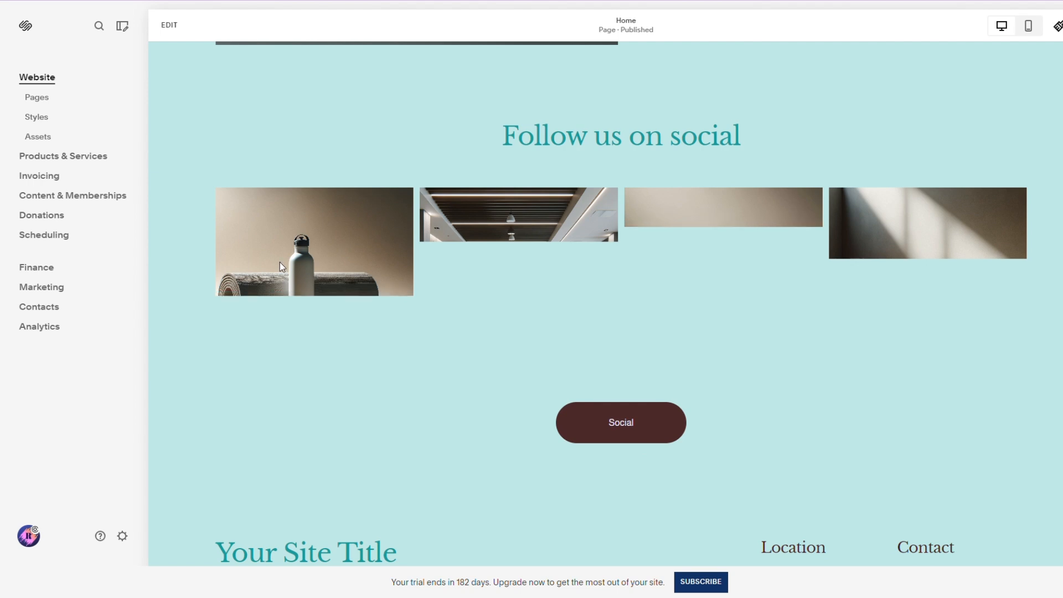
scroll(982, 261, down, 1)
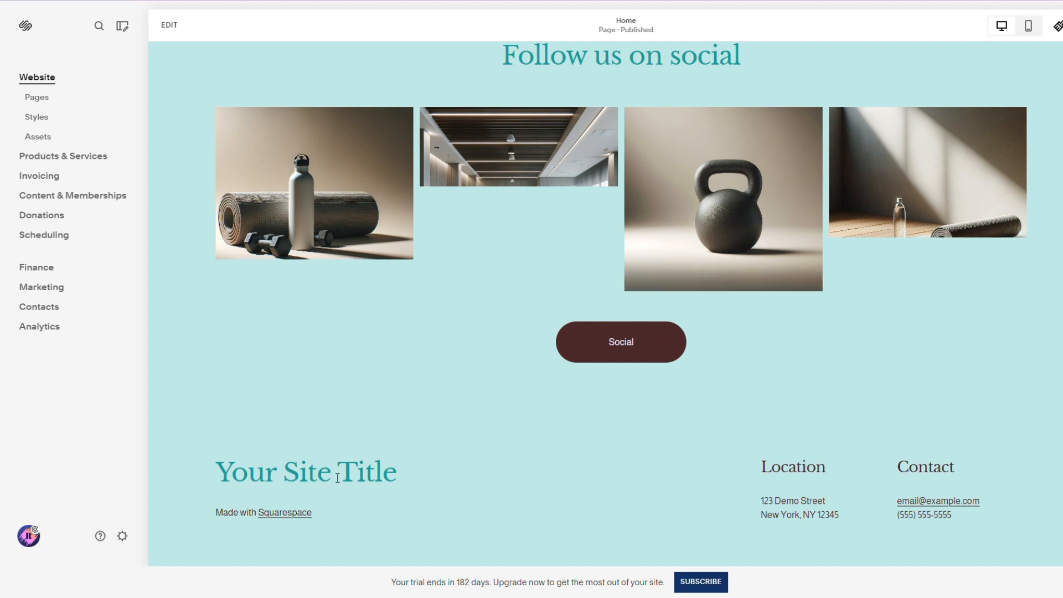
click(603, 355)
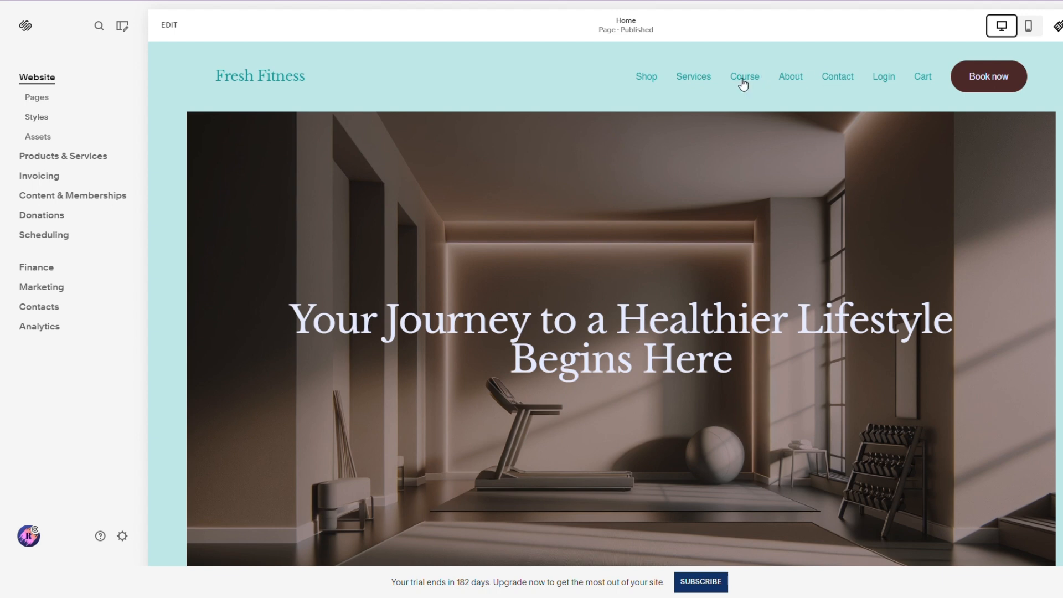
- Open the website's page list and look over the top of the homepage alongside it
click(36, 99)
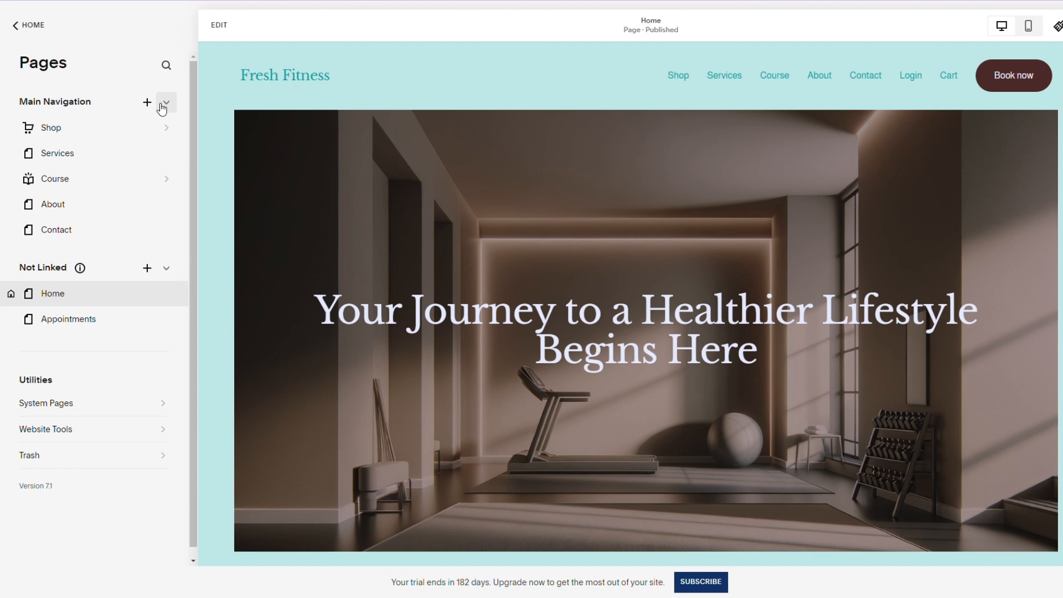
scroll(536, 235, down, 4)
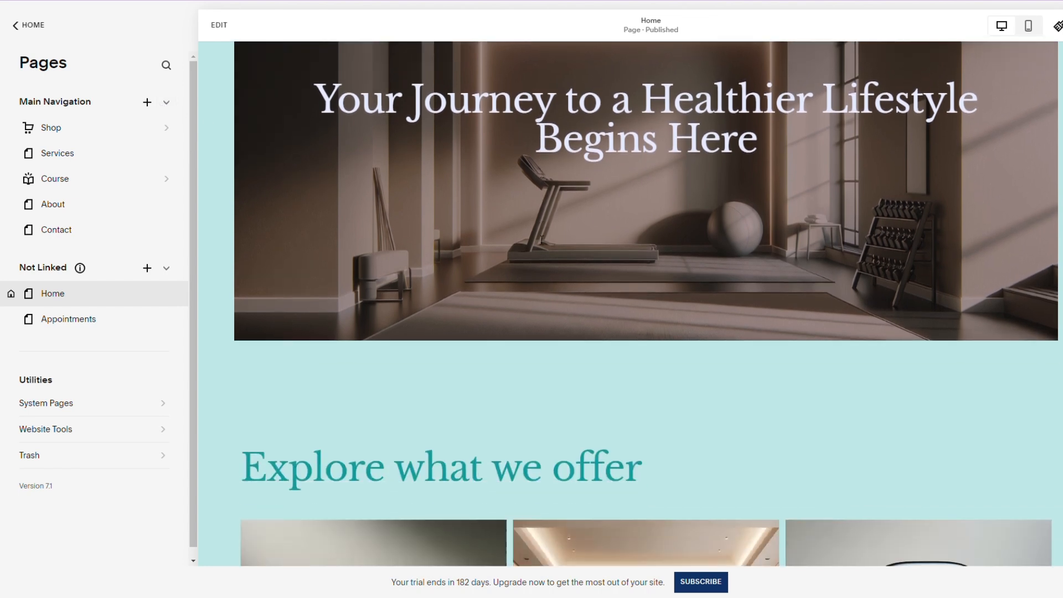
scroll(542, 240, down, 1)
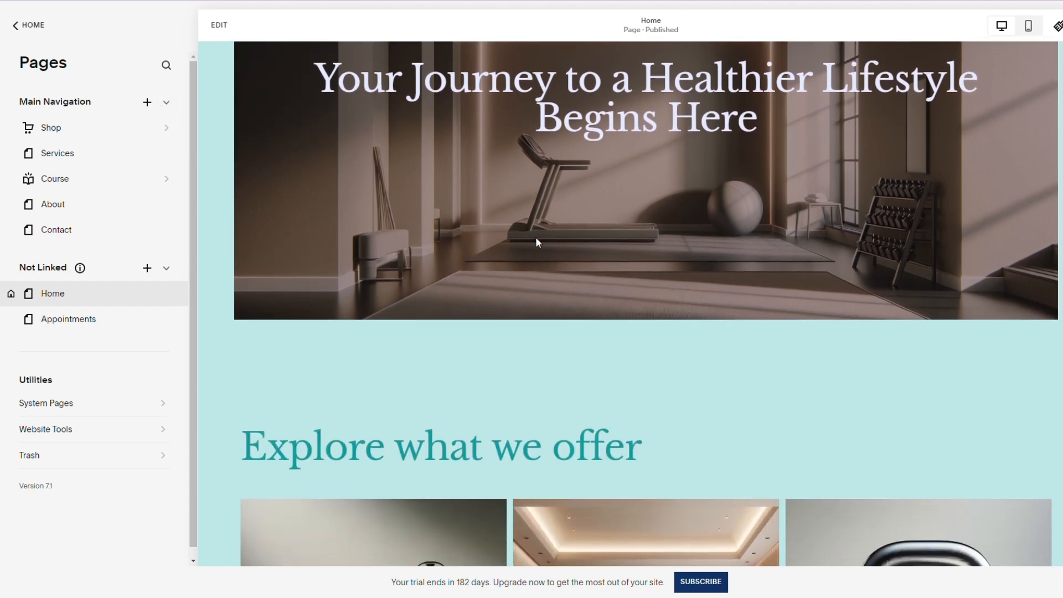